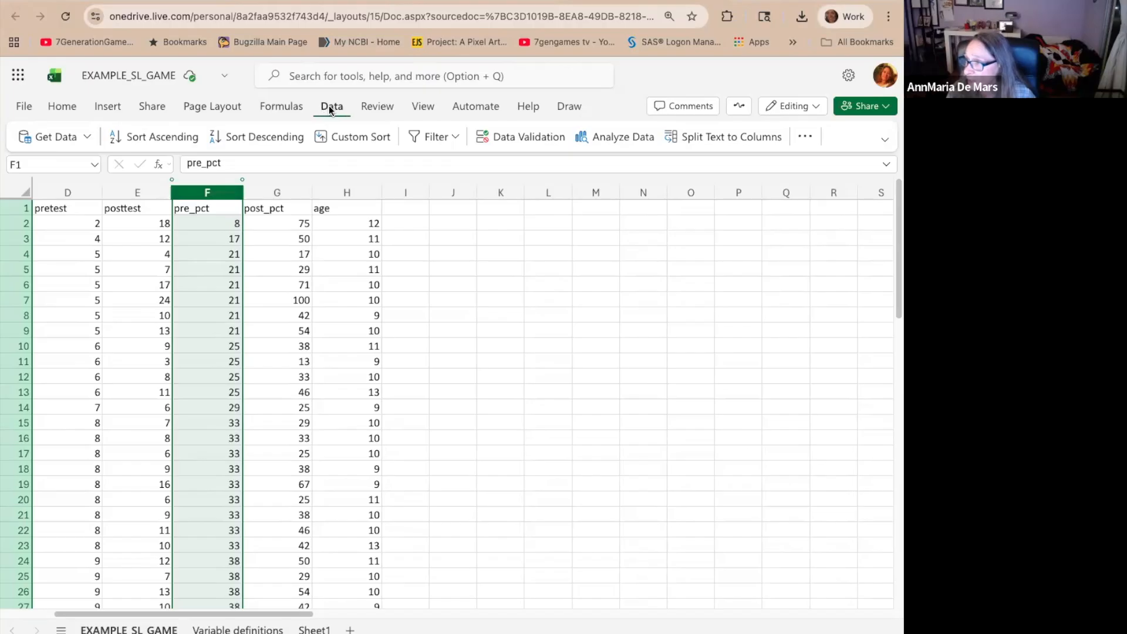
Insert the suggested PivotTable counting the pre_pct values and sort its rows in ascending order
click(622, 138)
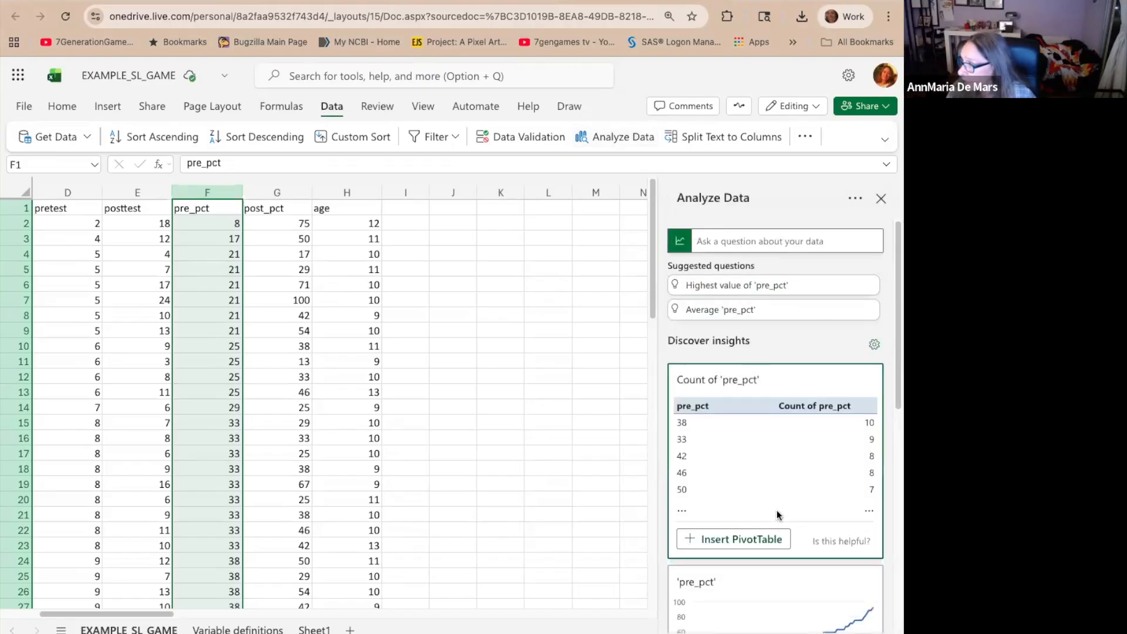
click(759, 540)
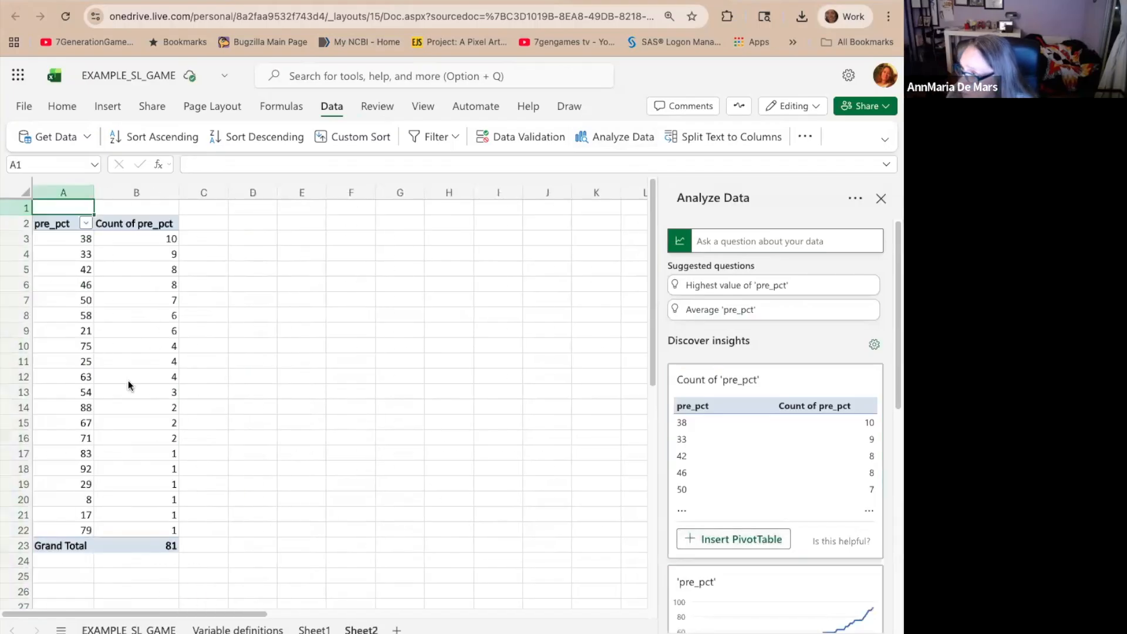
drag(63, 236, 118, 530)
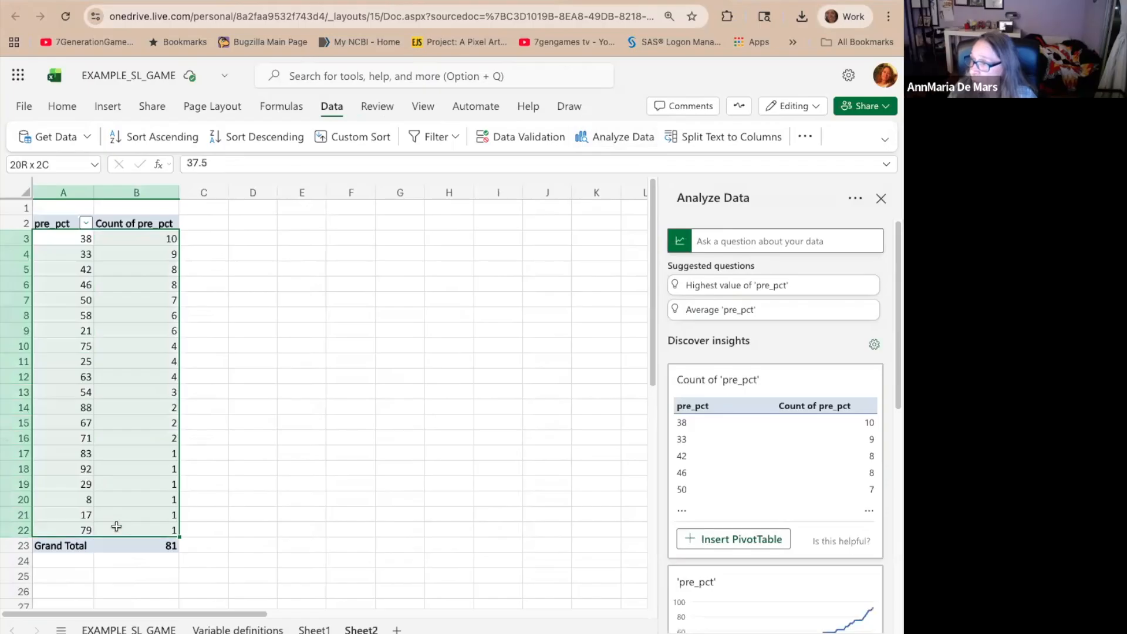
click(149, 139)
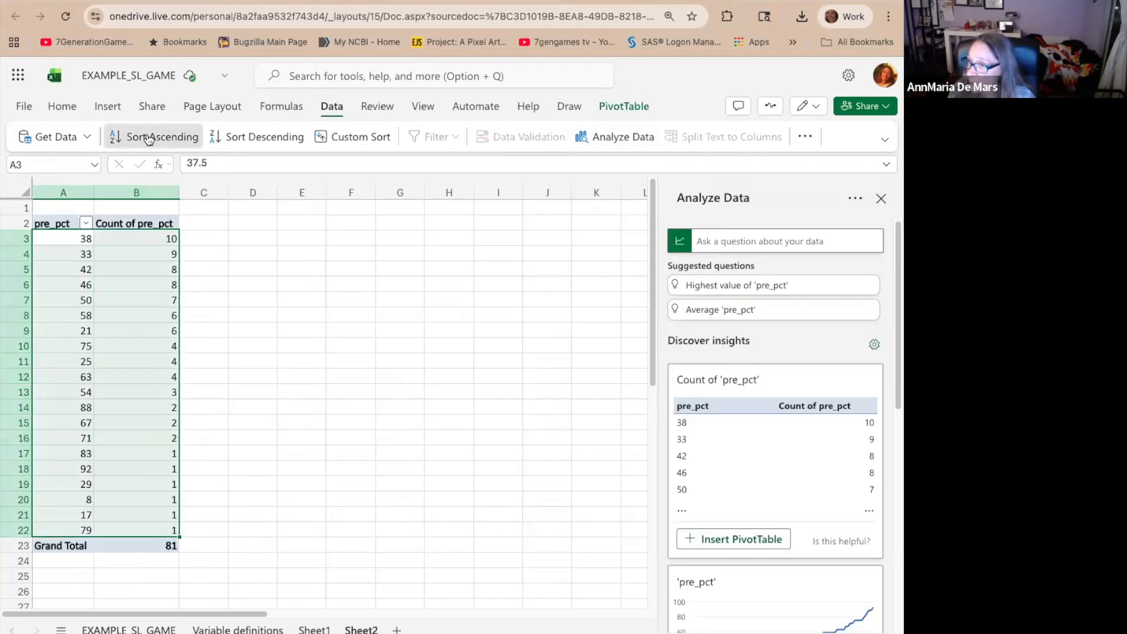
Add a "Percent" heading in C2 and enter the formula =B3/81 in C3
click(199, 222)
text(Percent)
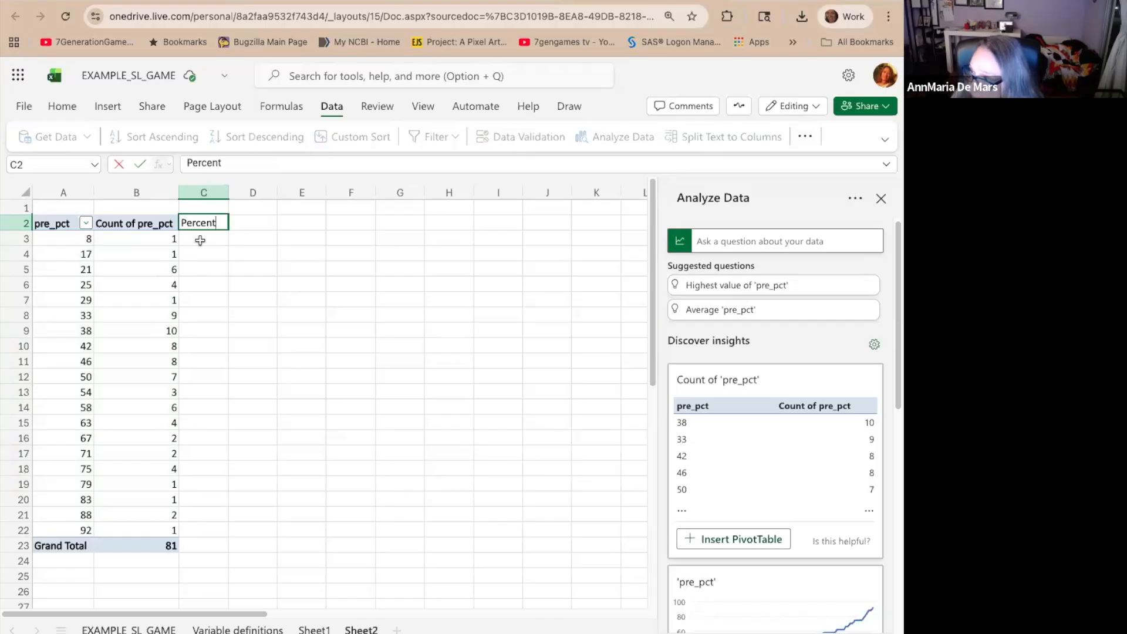
click(200, 240)
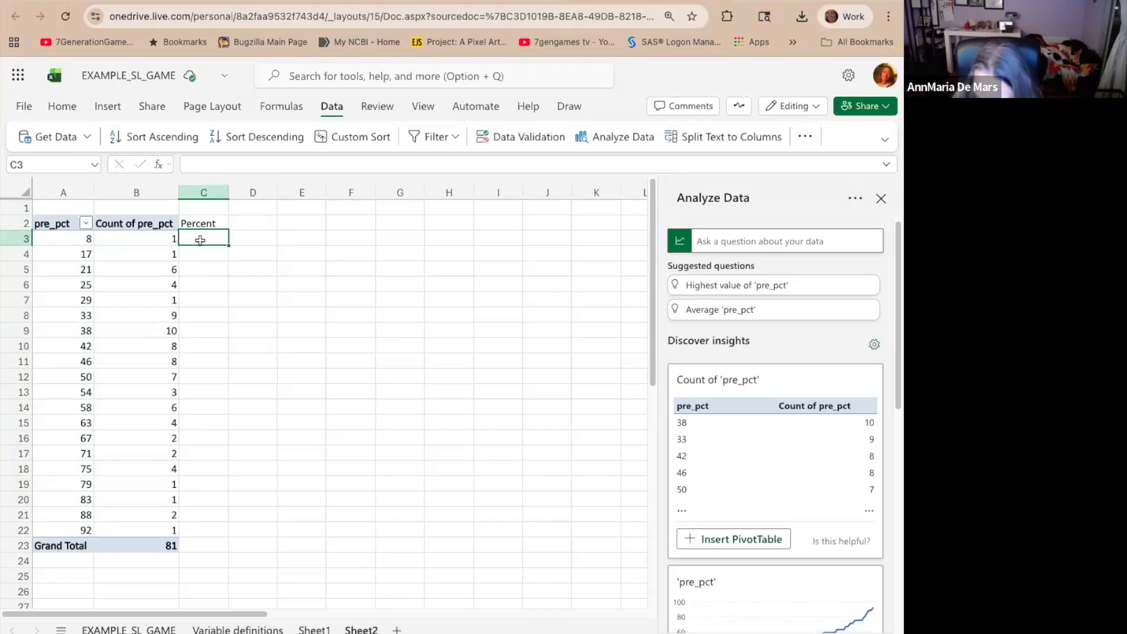
text(+)
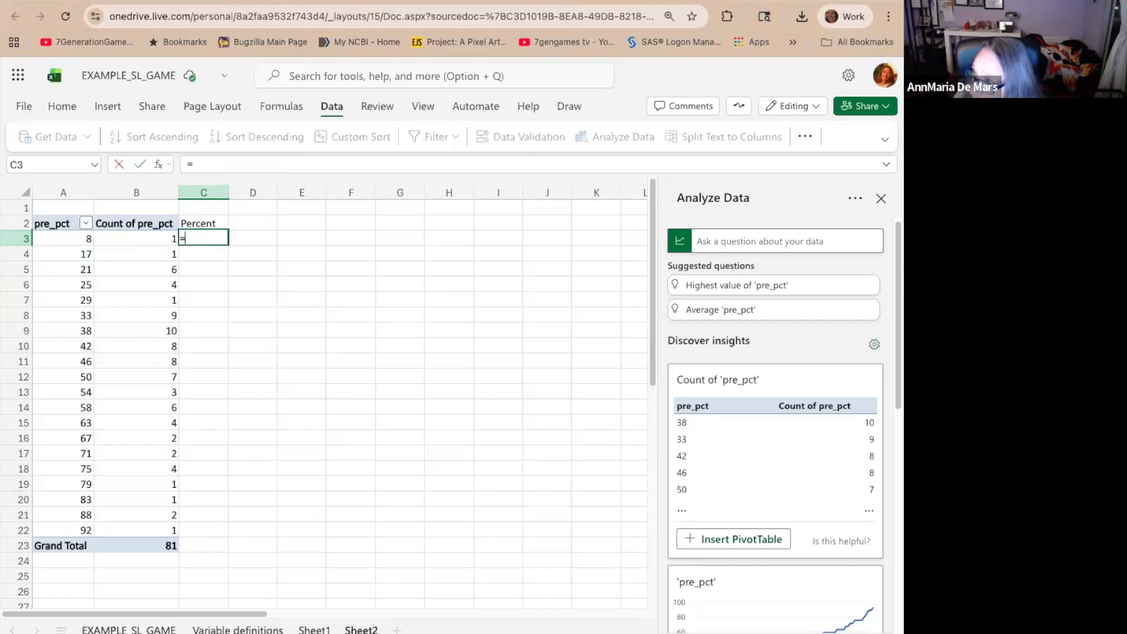
click(170, 239)
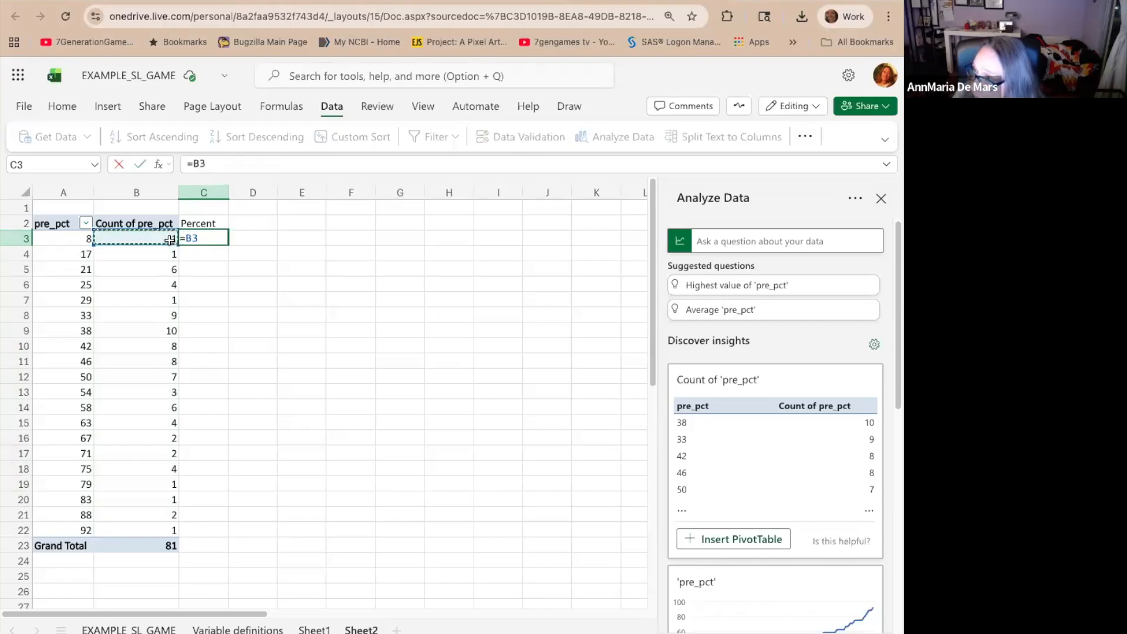
text(/)
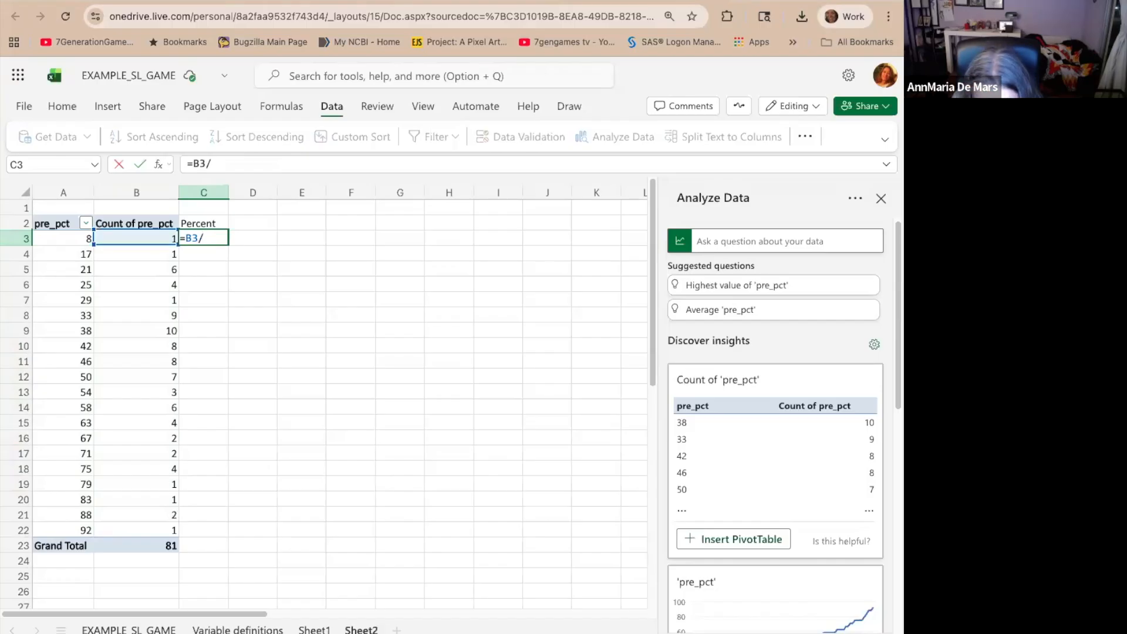
text(81)
key(Return)
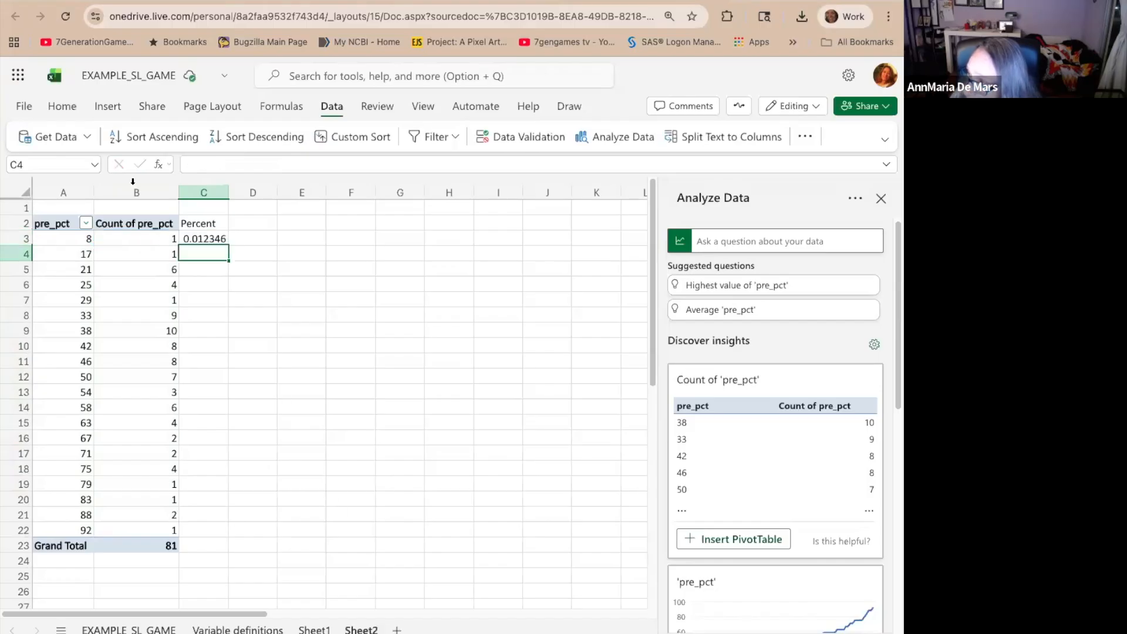
Fill the Percent formula from C3 down through C22
click(223, 241)
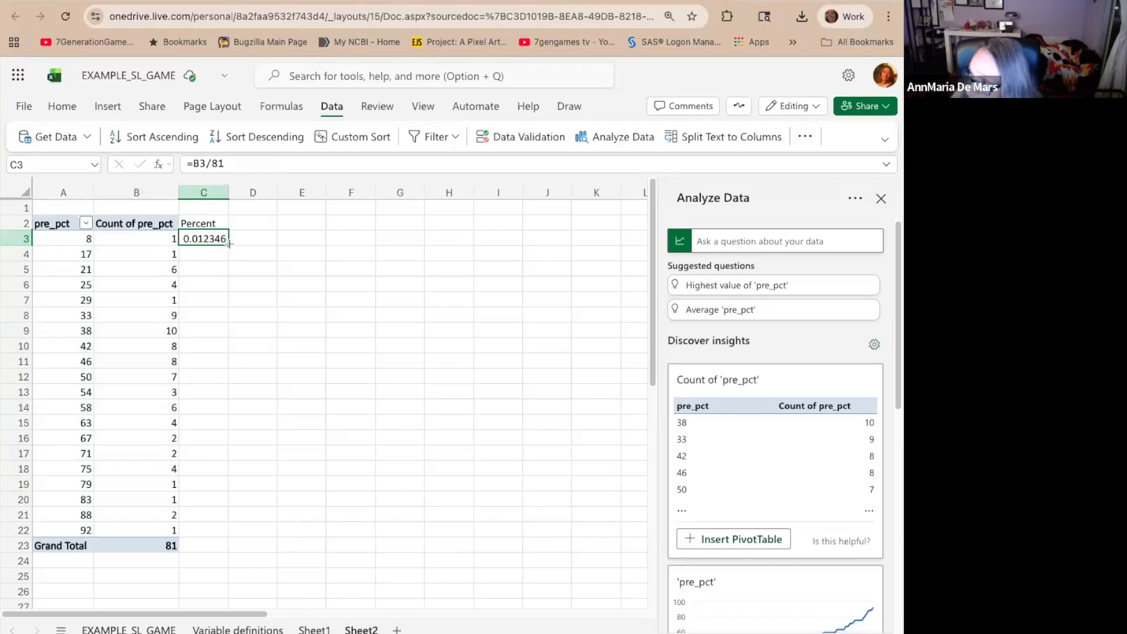
drag(219, 285, 200, 524)
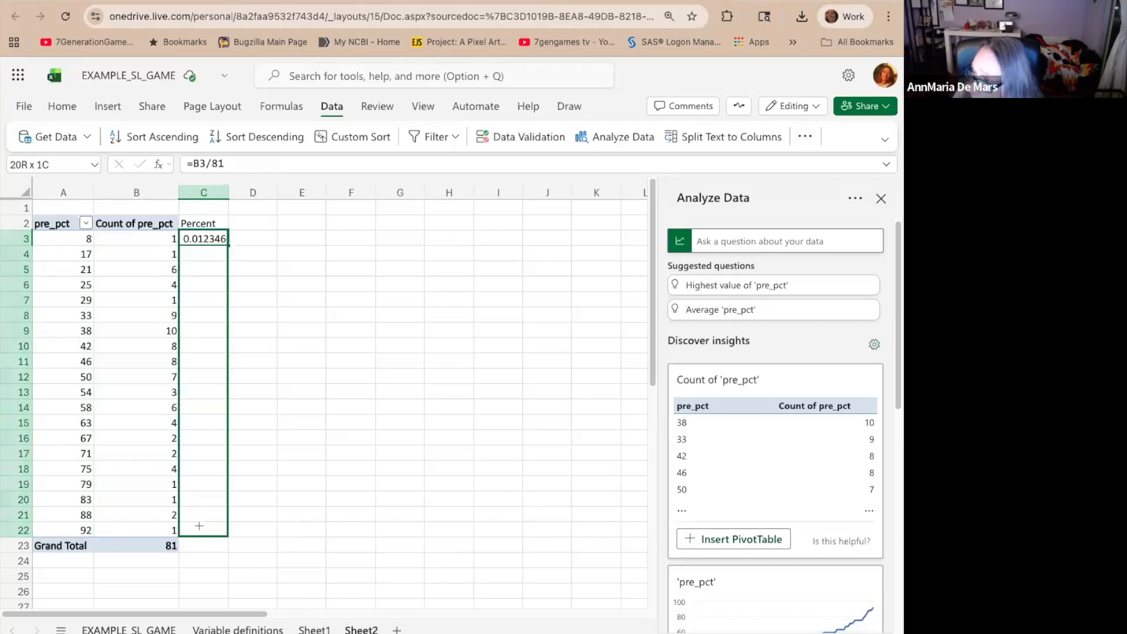
key(ctrl+d)
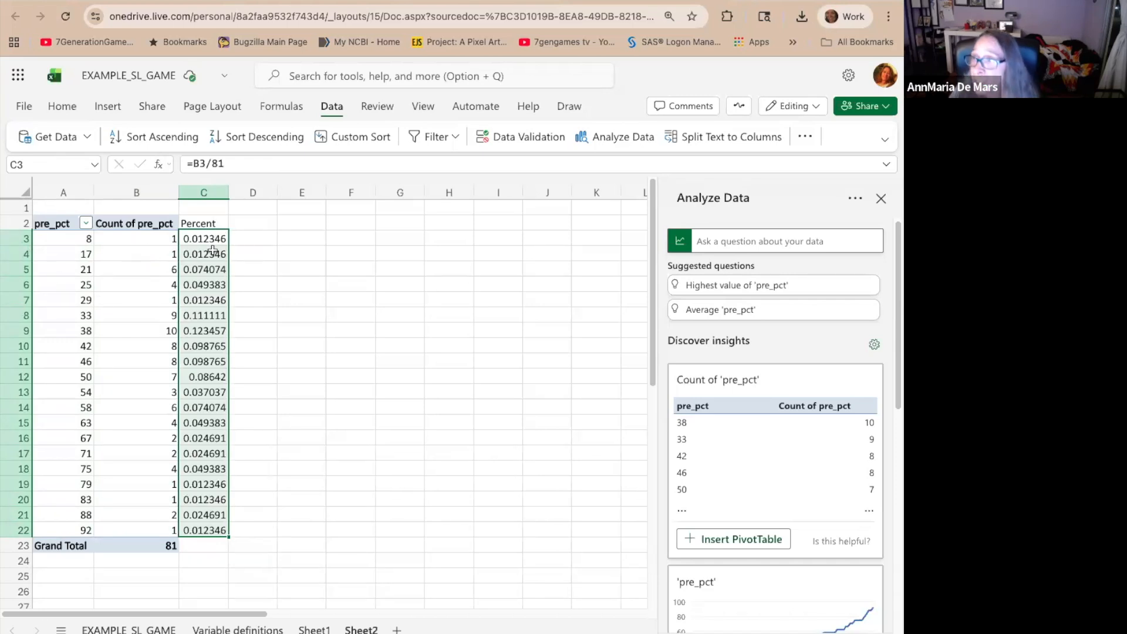
Add a "Cumulative Freq" heading in D2 and enter 1 as the first value in D3
click(244, 224)
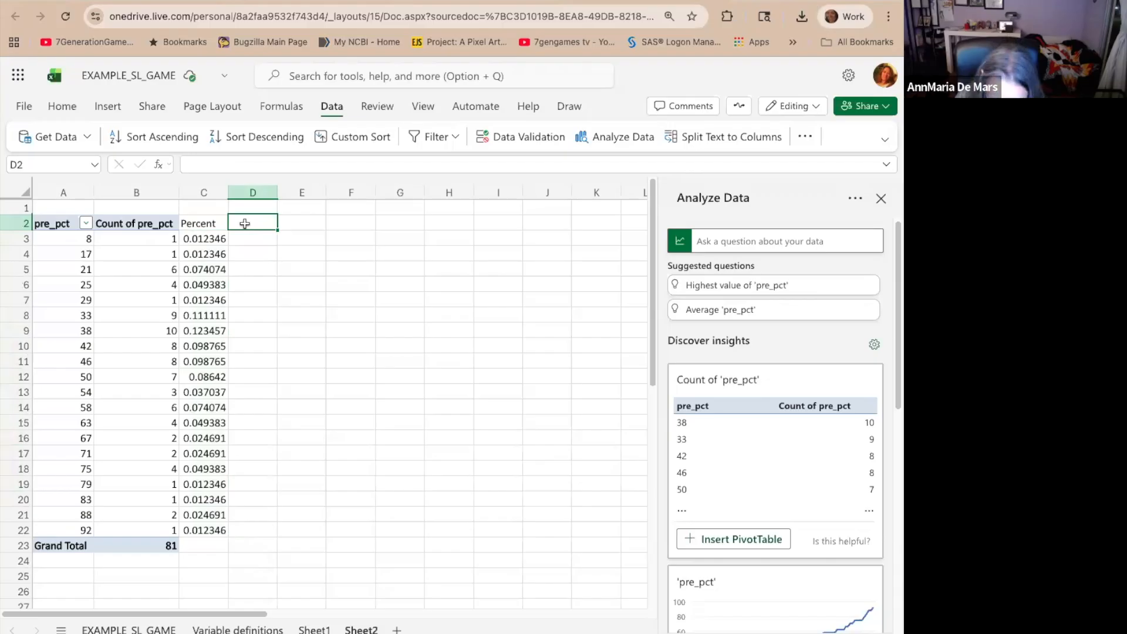
text(Cumu)
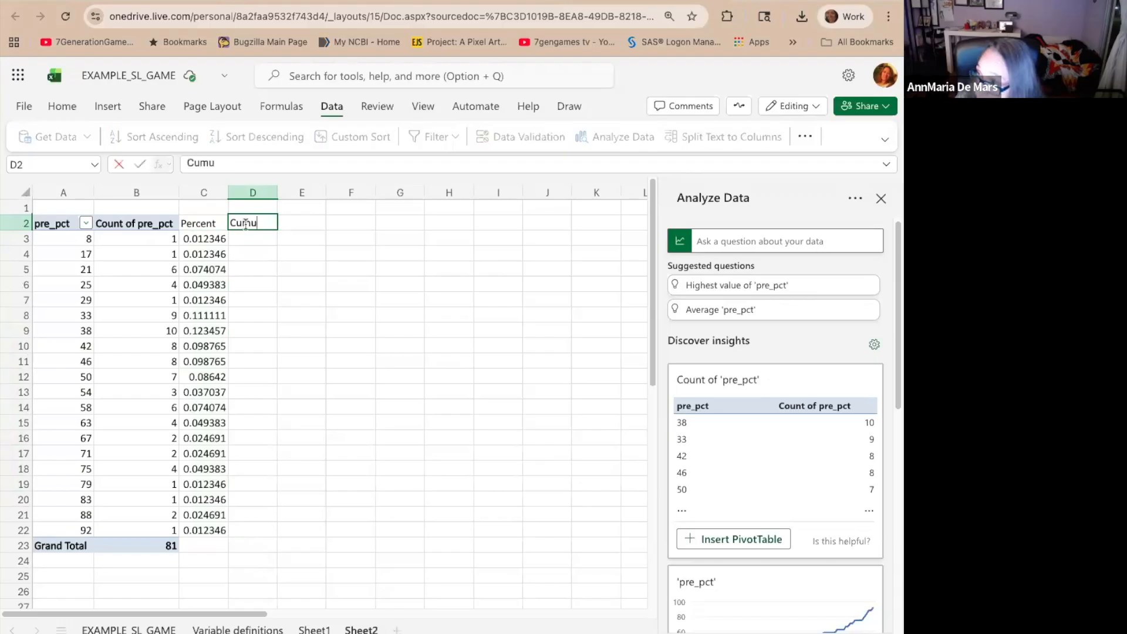
text(lative Freq)
key(Return)
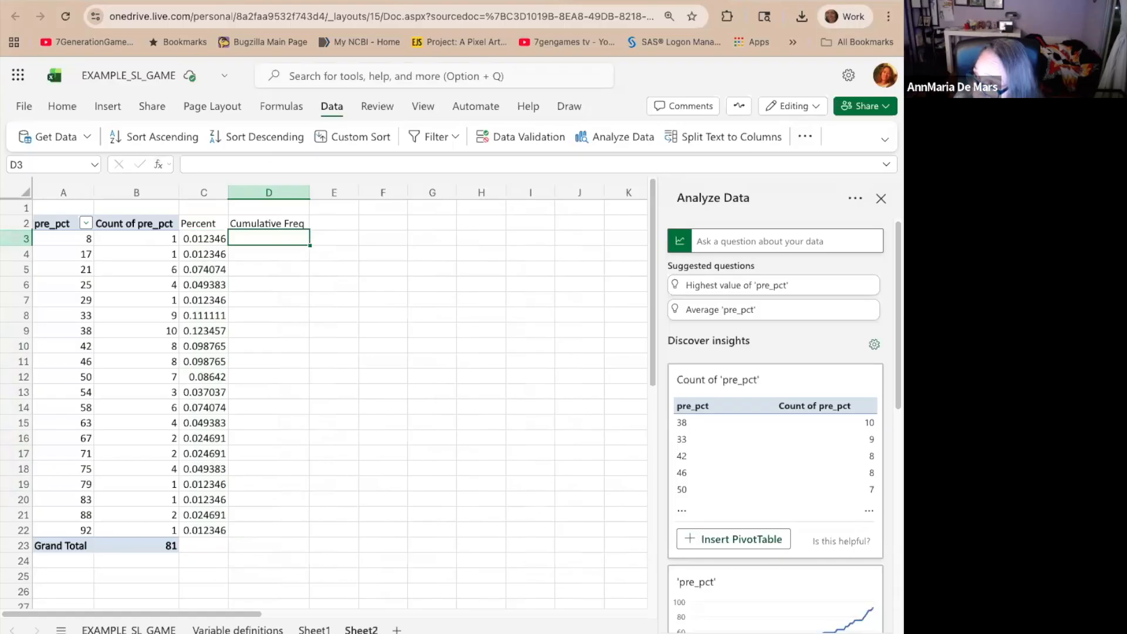
text(1)
key(Return)
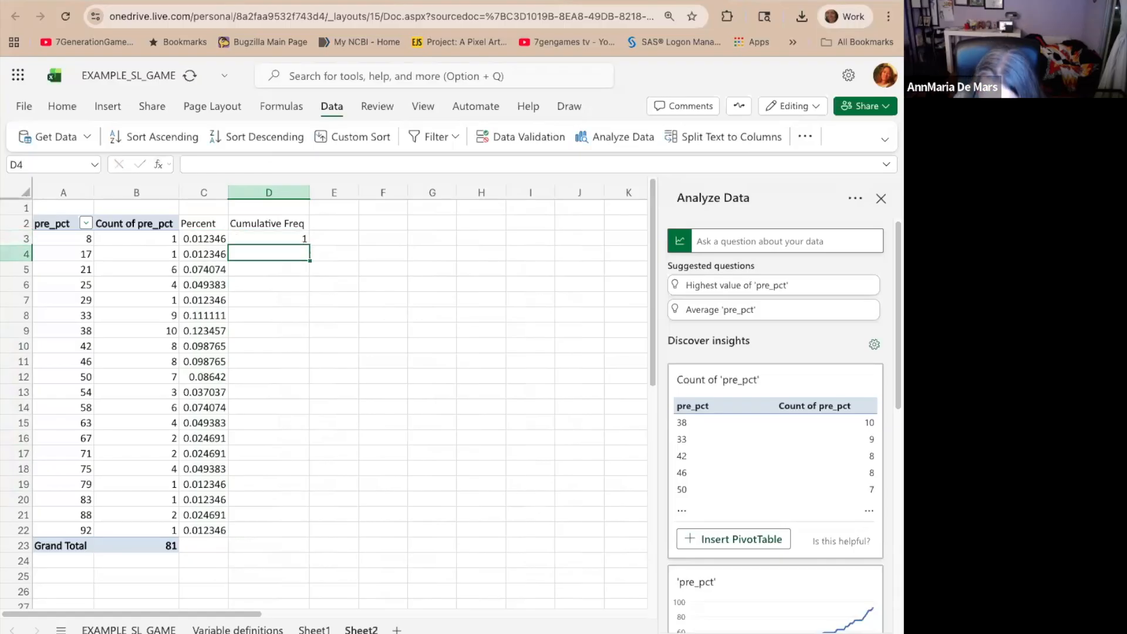
Enter the running-total formula =B4+D3 in D4 and fill it down through D22
text(=)
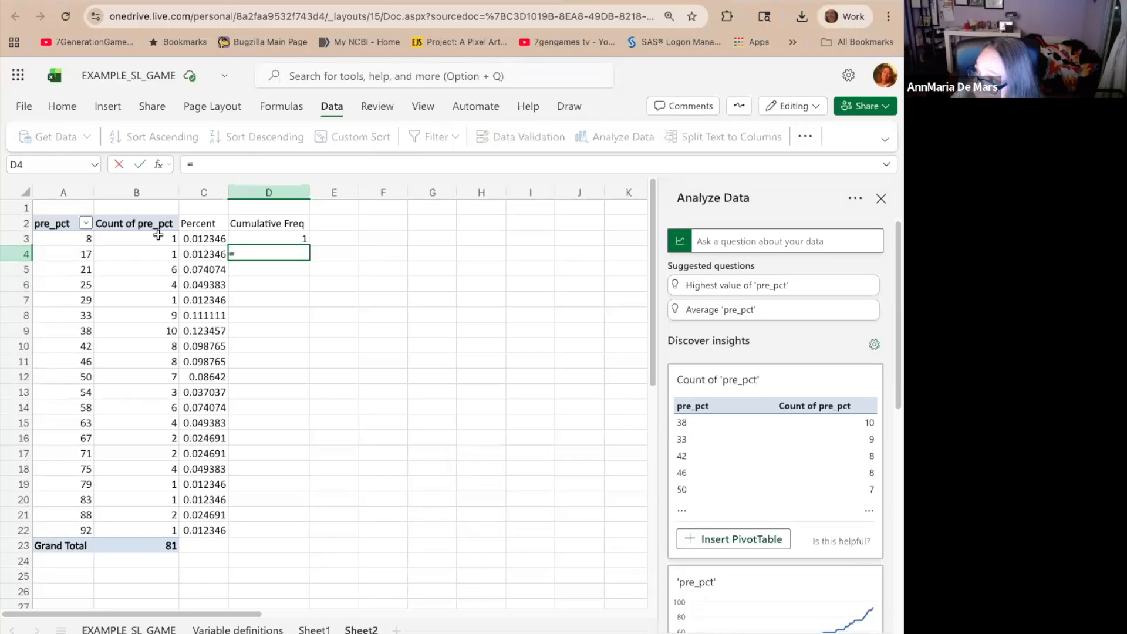
click(154, 252)
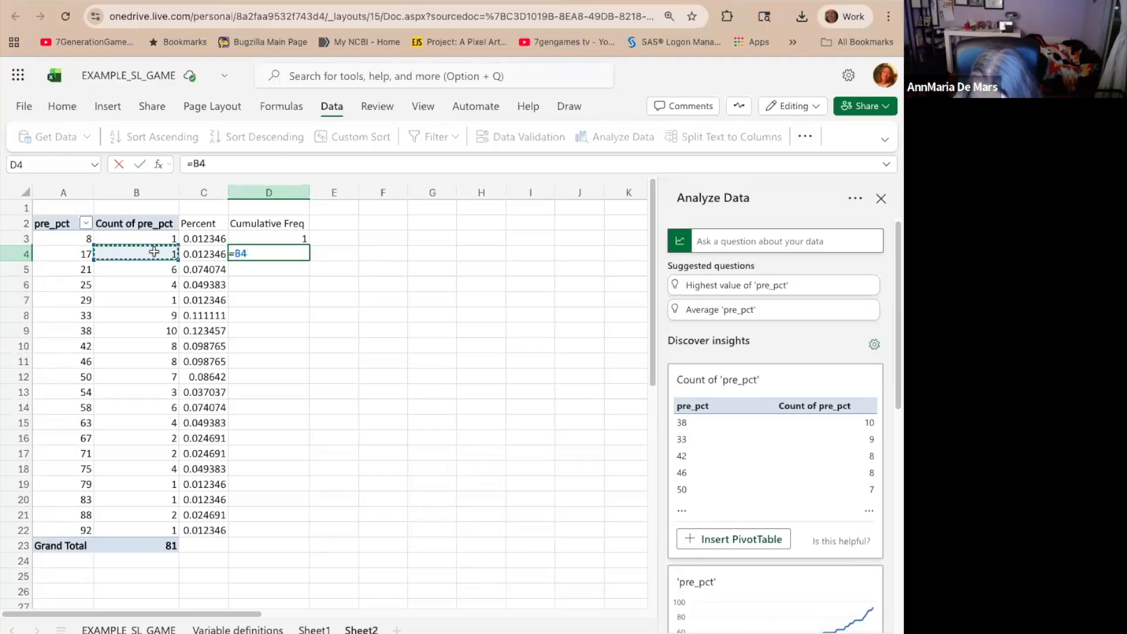
text(+)
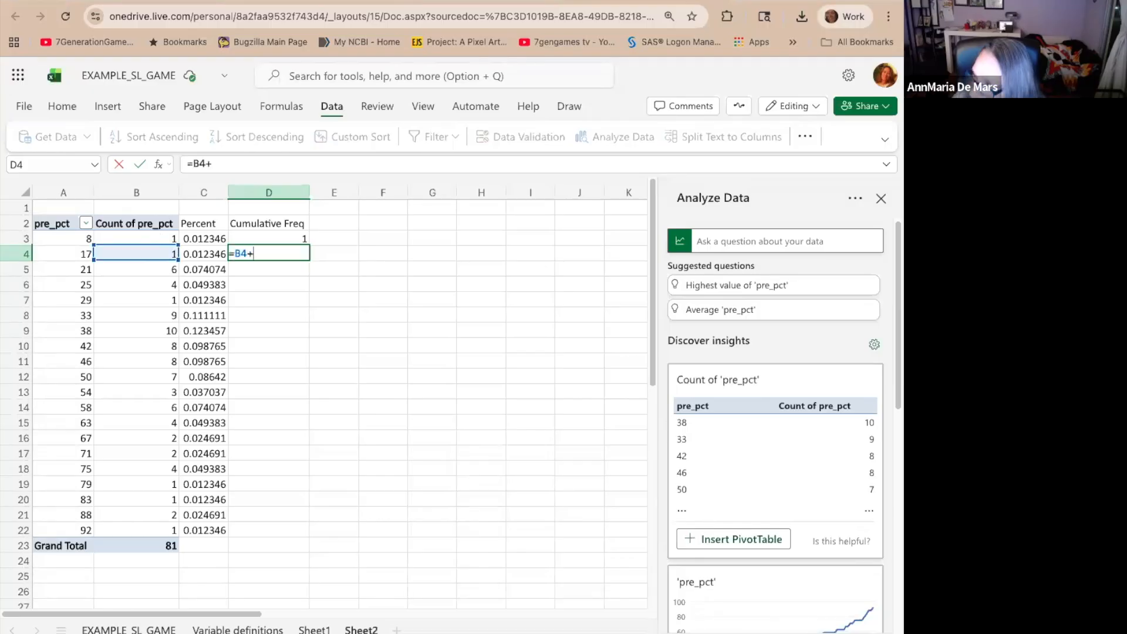
click(284, 236)
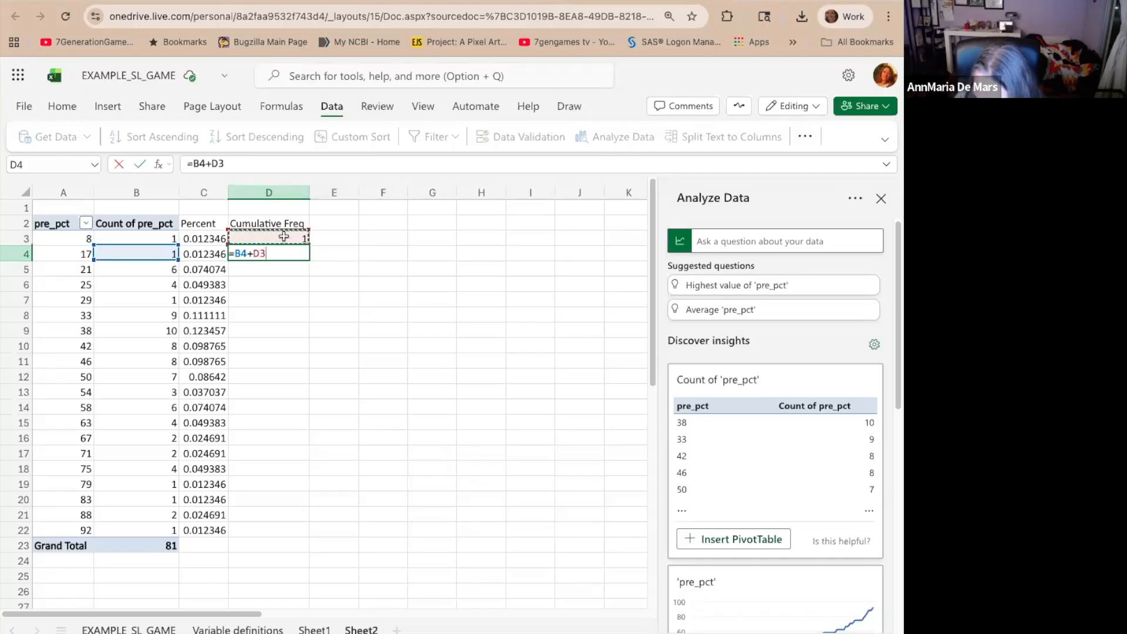
key(Return)
click(302, 252)
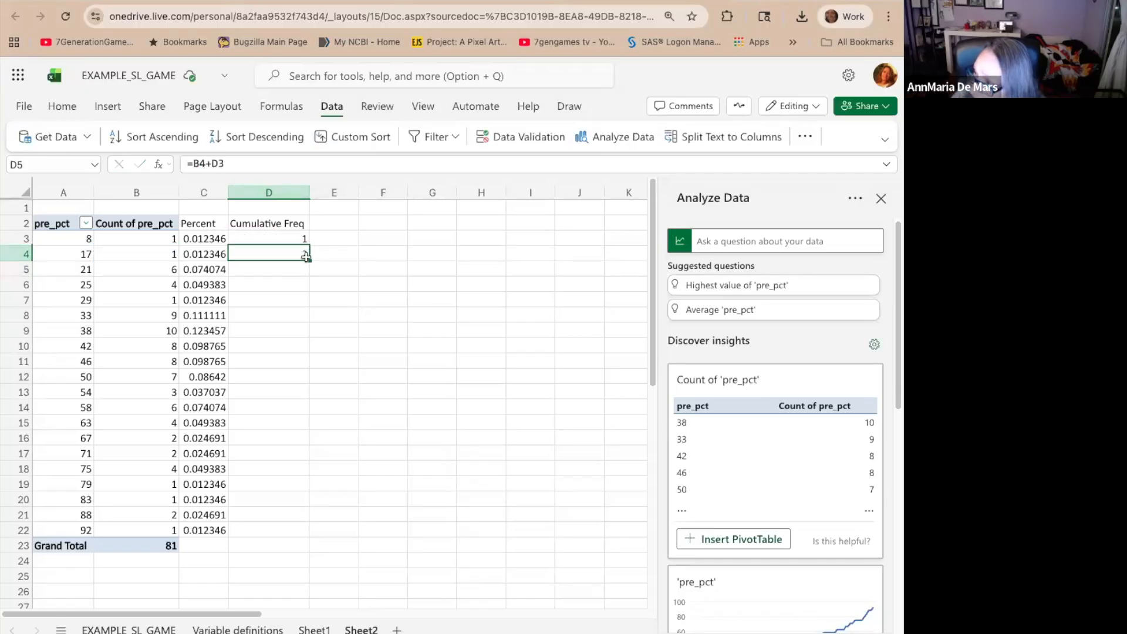
drag(309, 266, 281, 524)
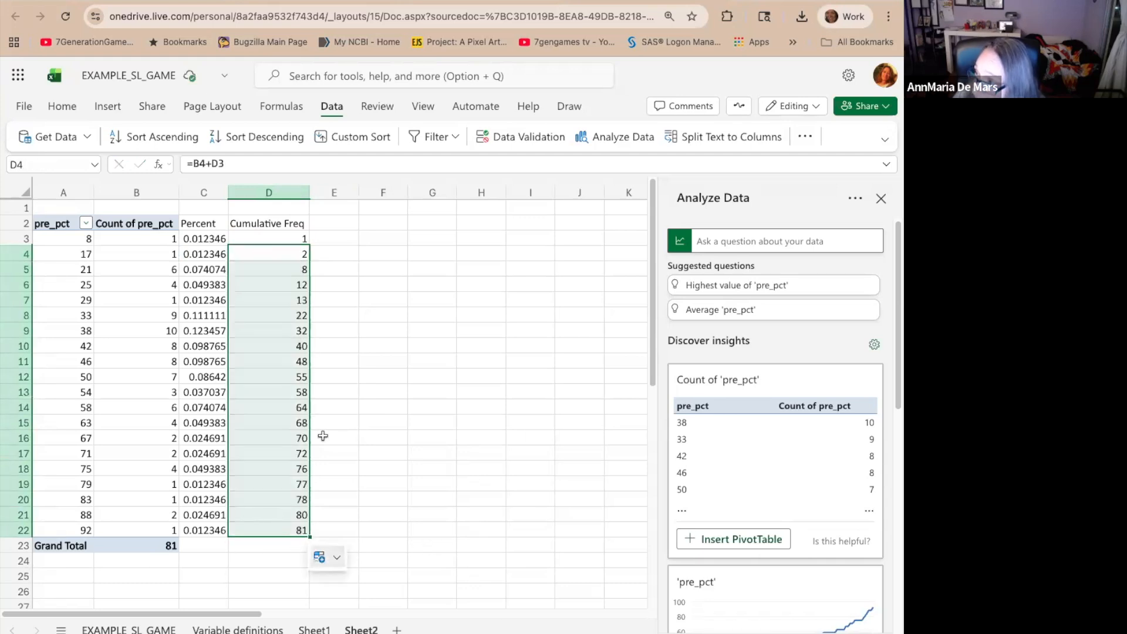
Add a "Cumulative Percent" heading in E2
click(321, 222)
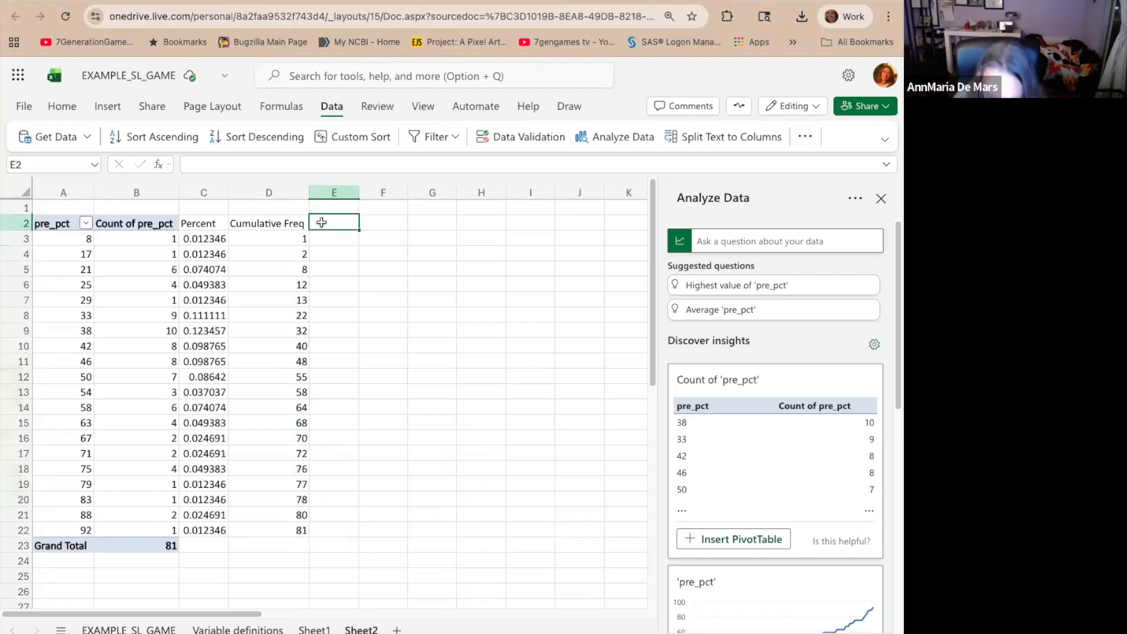
text(cu)
key(BackSpace)
text(umulative Percent)
key(Return)
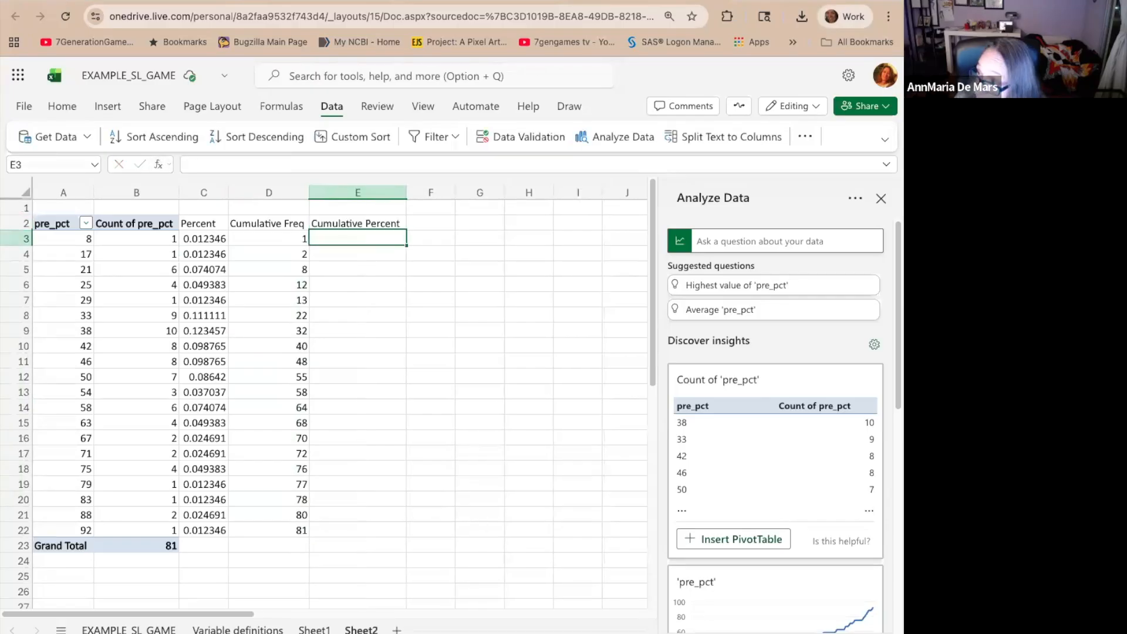
Enter the formula =D3/81 in E3 and fill it down through E22
text(=)
click(299, 234)
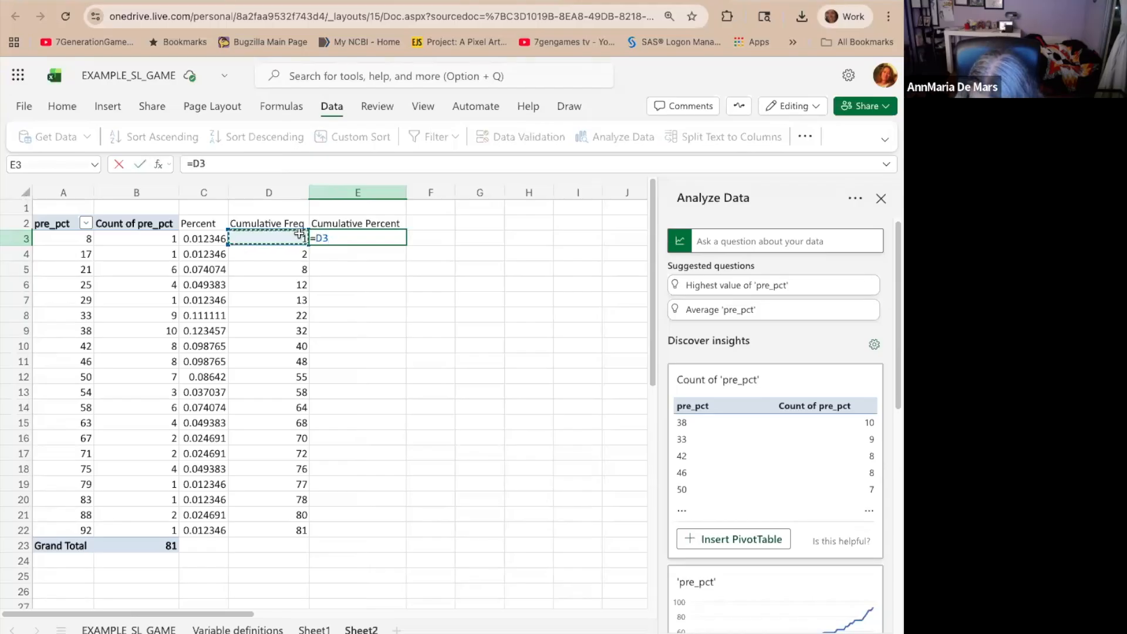
text(/)
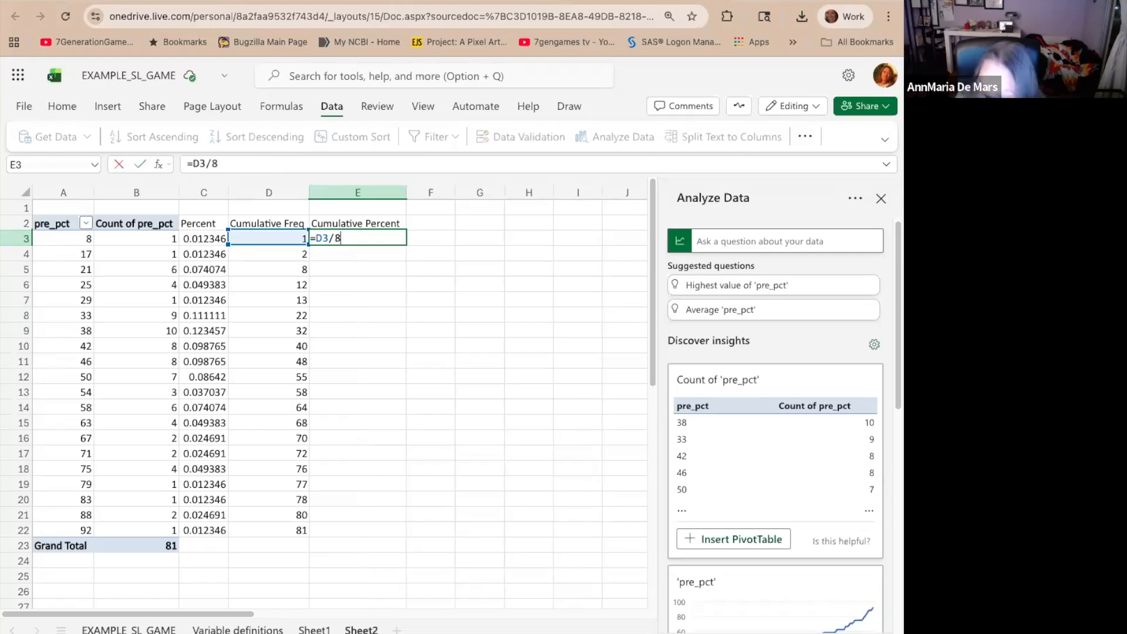
text(81)
key(Return)
click(378, 237)
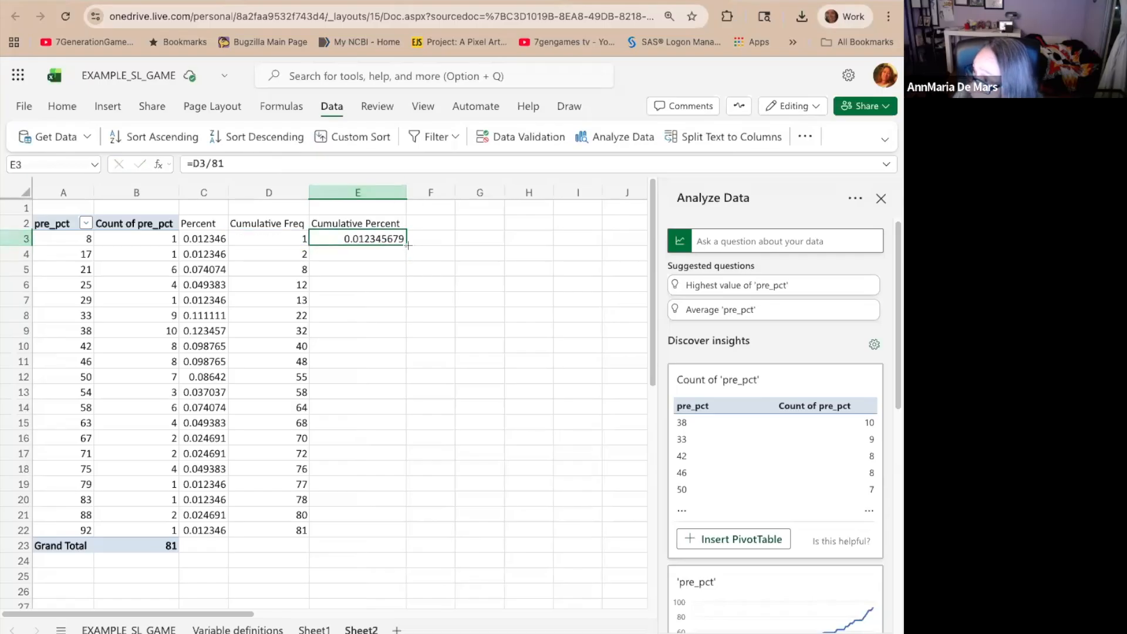
drag(405, 245, 292, 528)
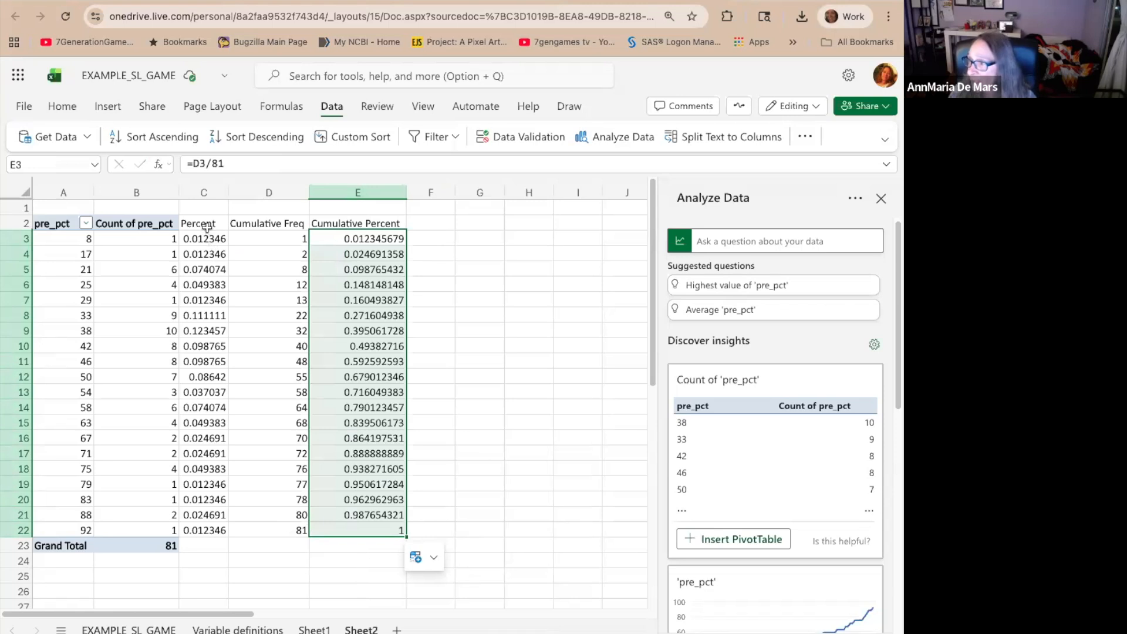
Format the calculated values in C3:E22 with the Number category at two decimal places
drag(206, 225, 334, 528)
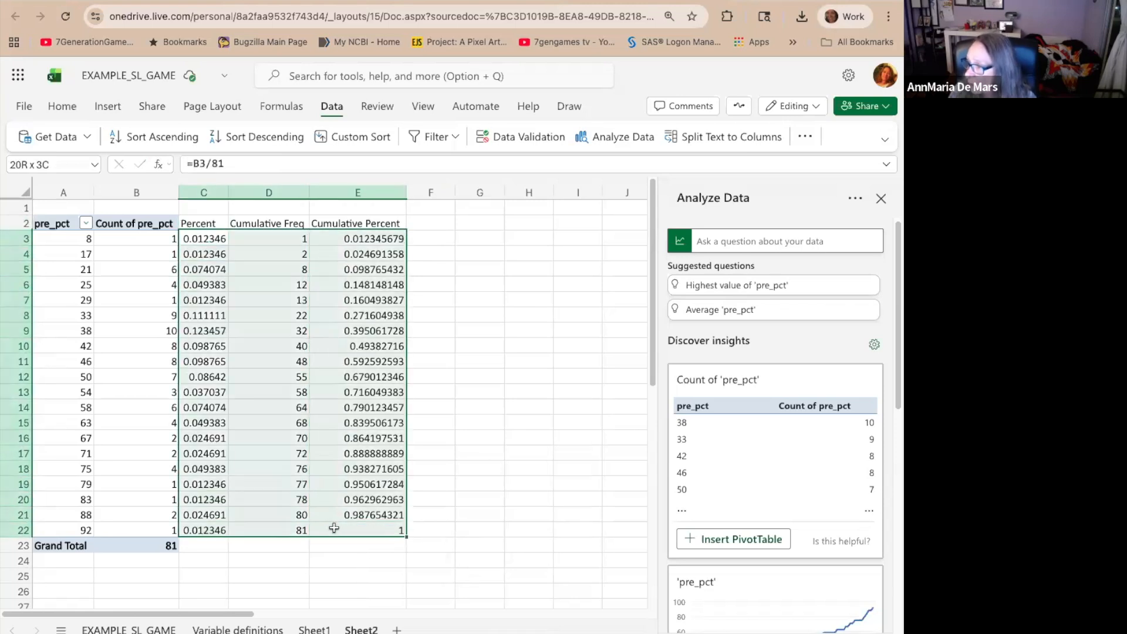
right_click(333, 460)
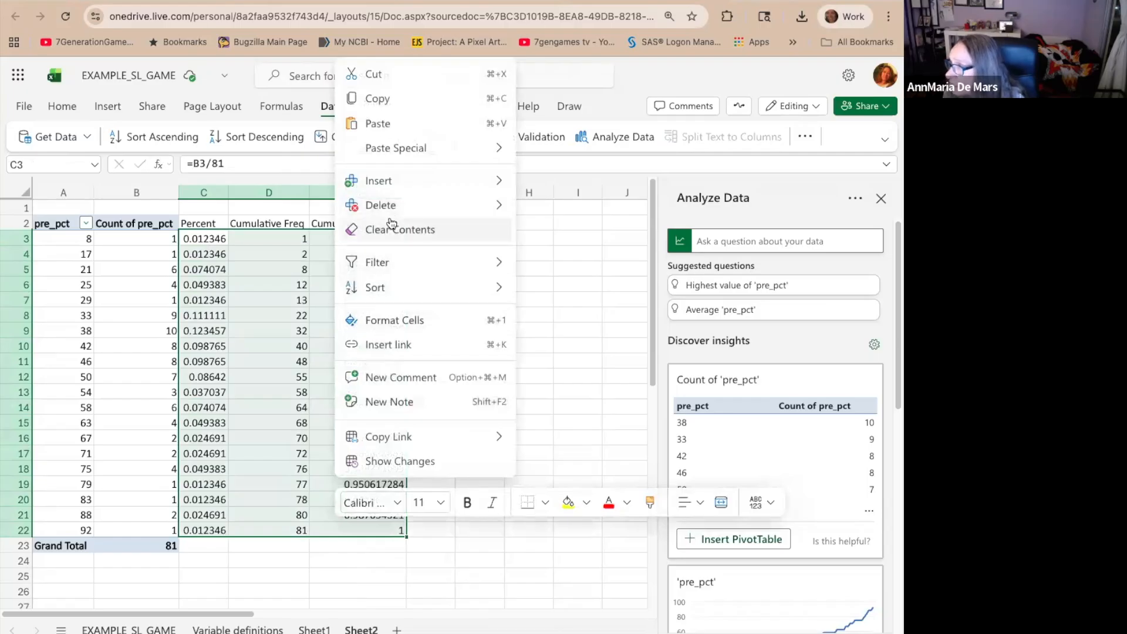
click(391, 318)
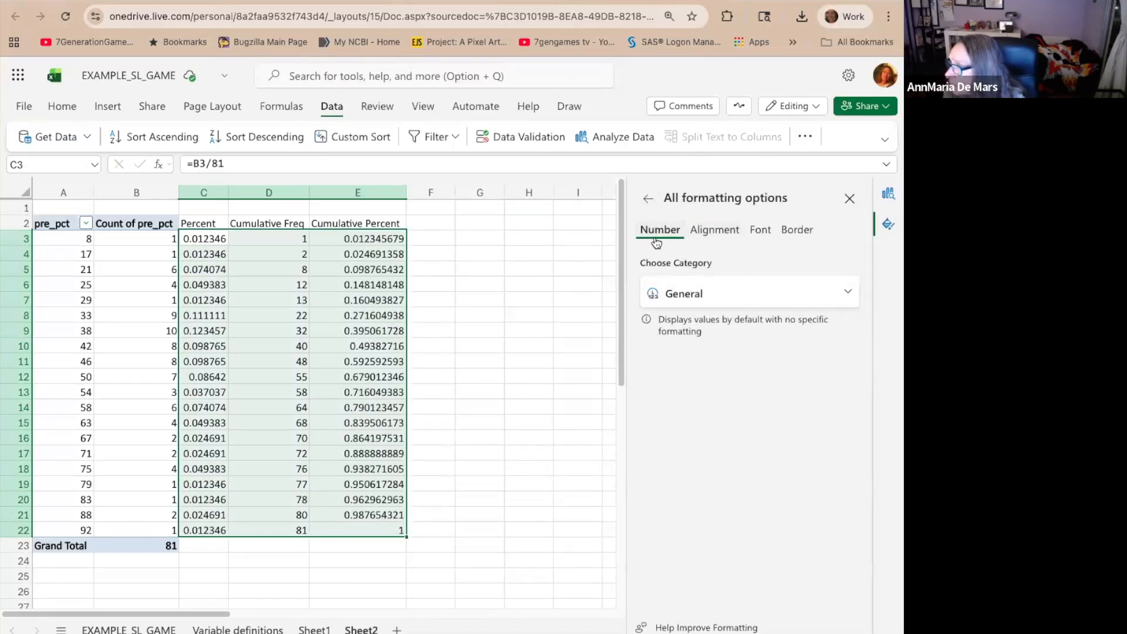
click(675, 294)
click(686, 350)
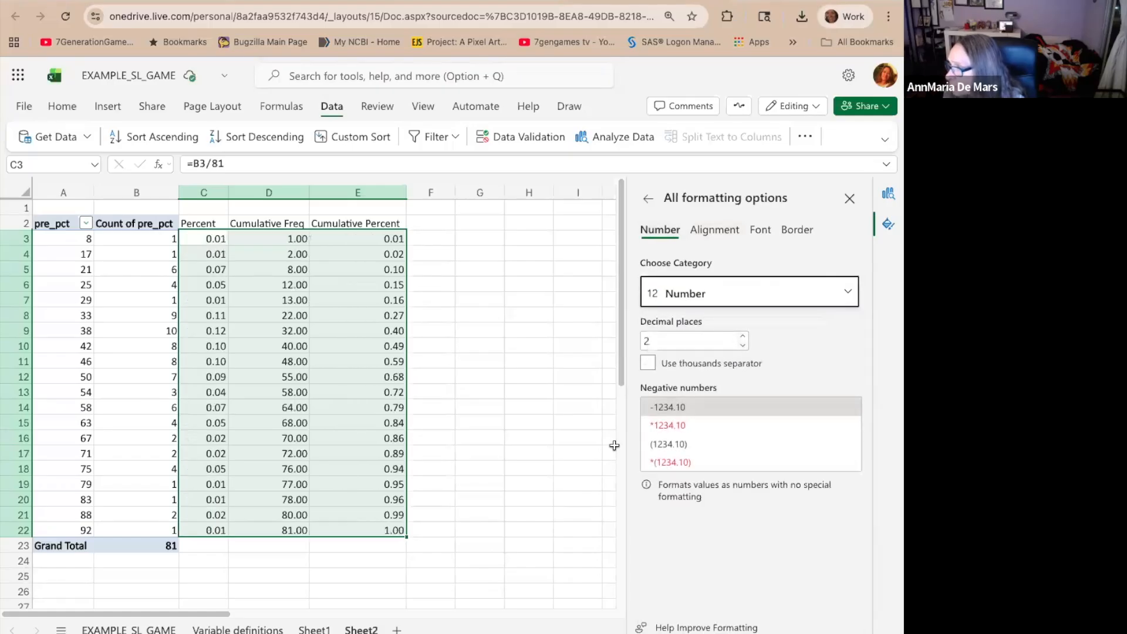
click(591, 468)
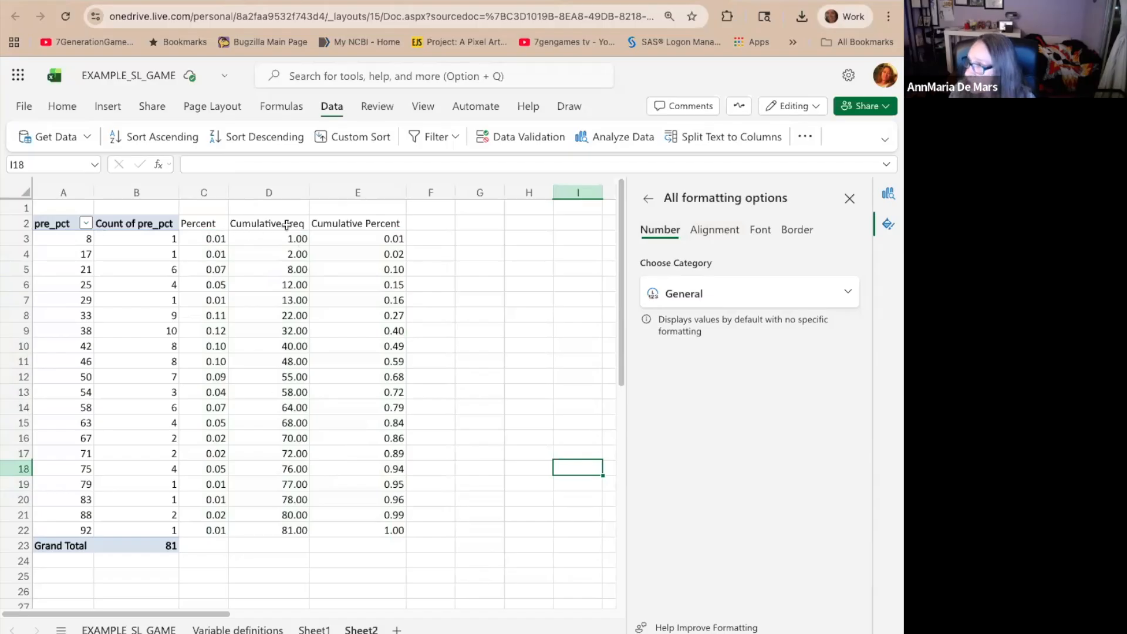
Set the Cumulative Freq values in D3:D22 to zero decimal places
drag(283, 242, 306, 519)
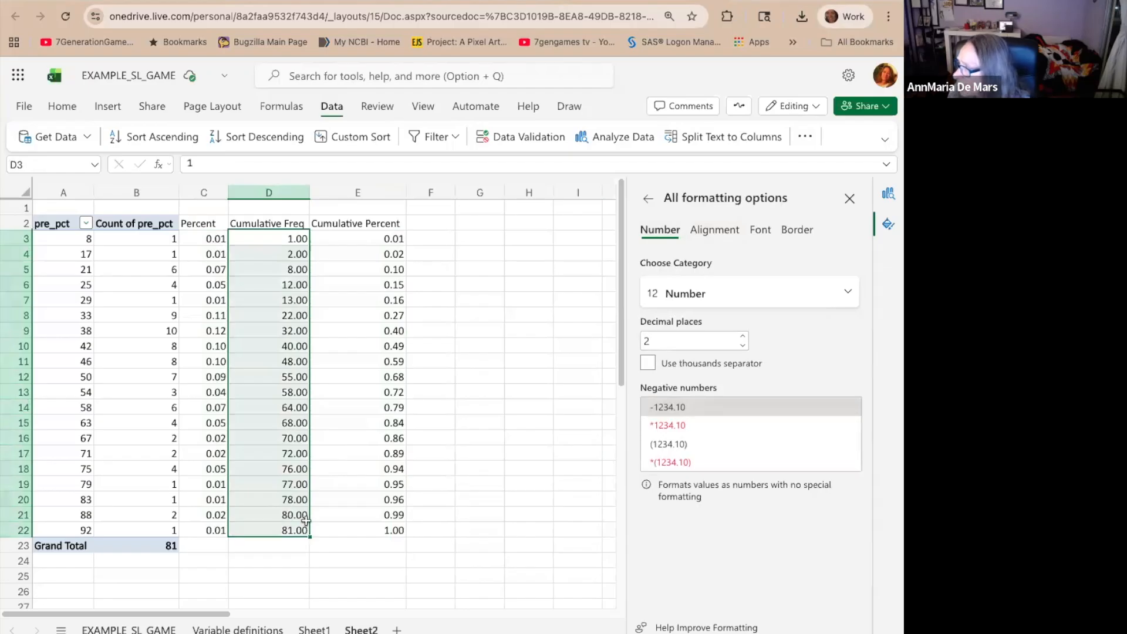
click(743, 348)
click(744, 349)
click(434, 597)
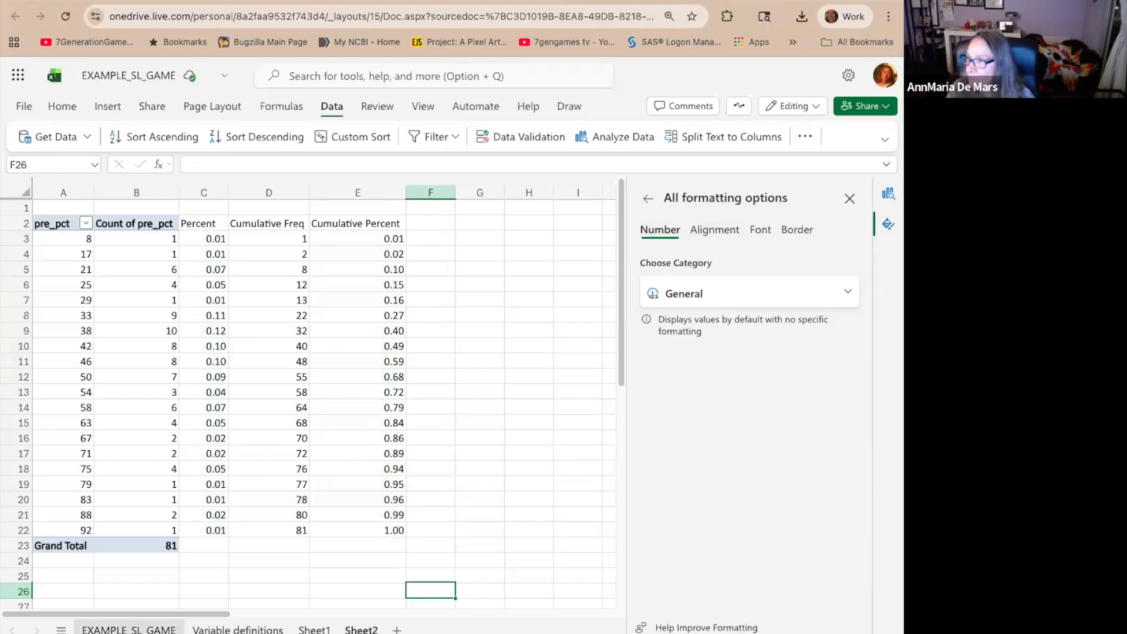
Create a PivotTable on a new sheet from the posttest column of the EXAMPLE_SL_GAME sheet
click(129, 629)
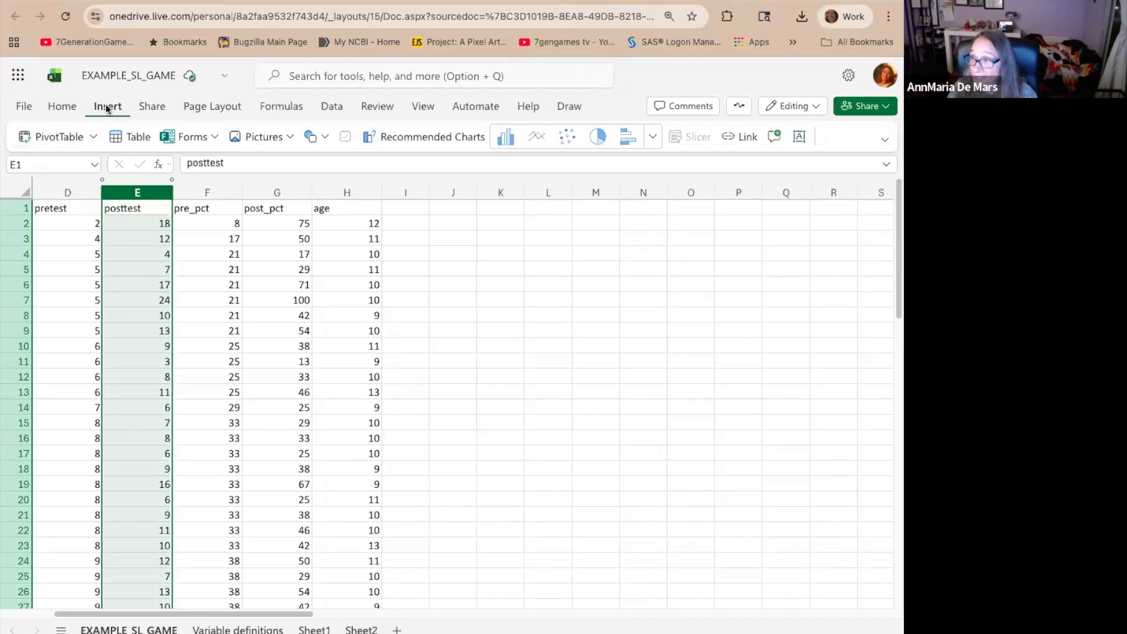
click(55, 139)
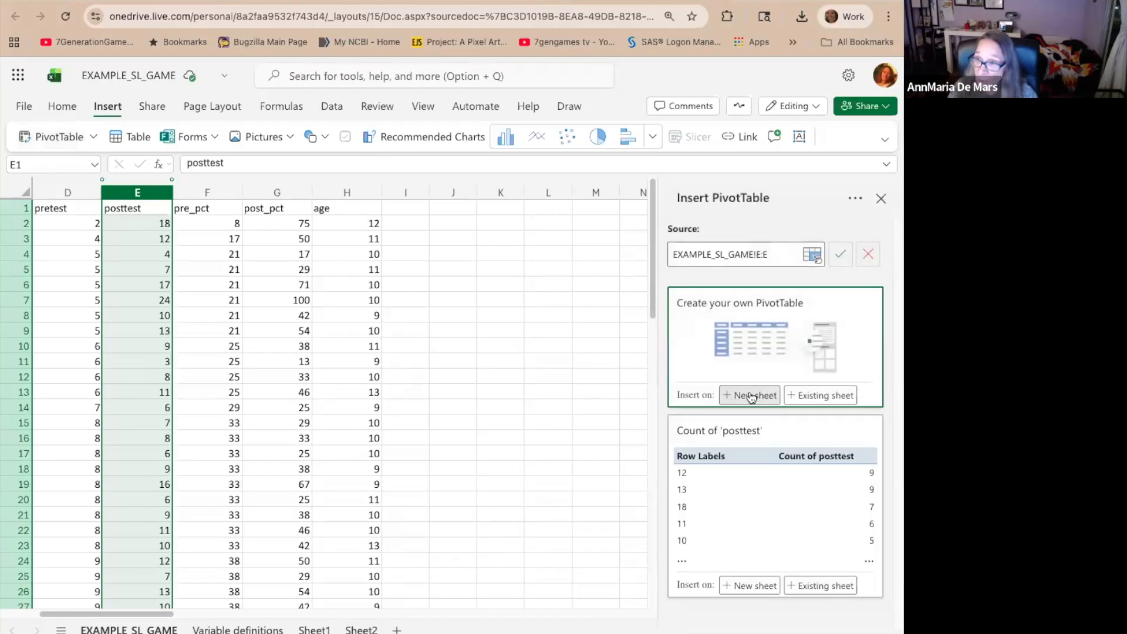
click(751, 396)
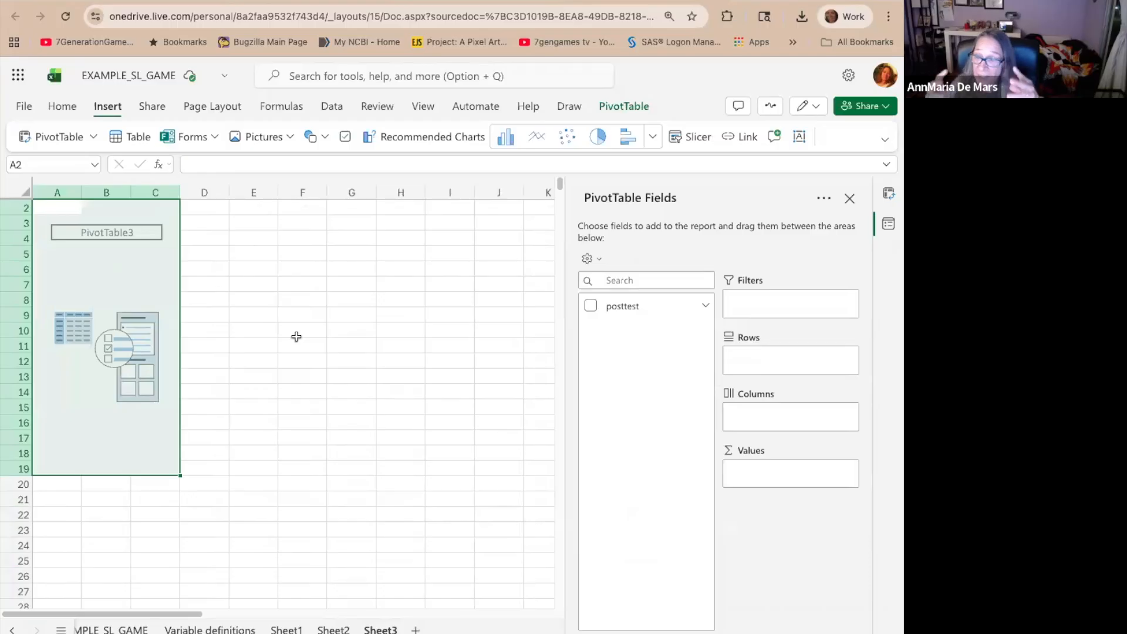
Add posttest to both the values and rows of the PivotTable, and summarize the values by Count
click(591, 305)
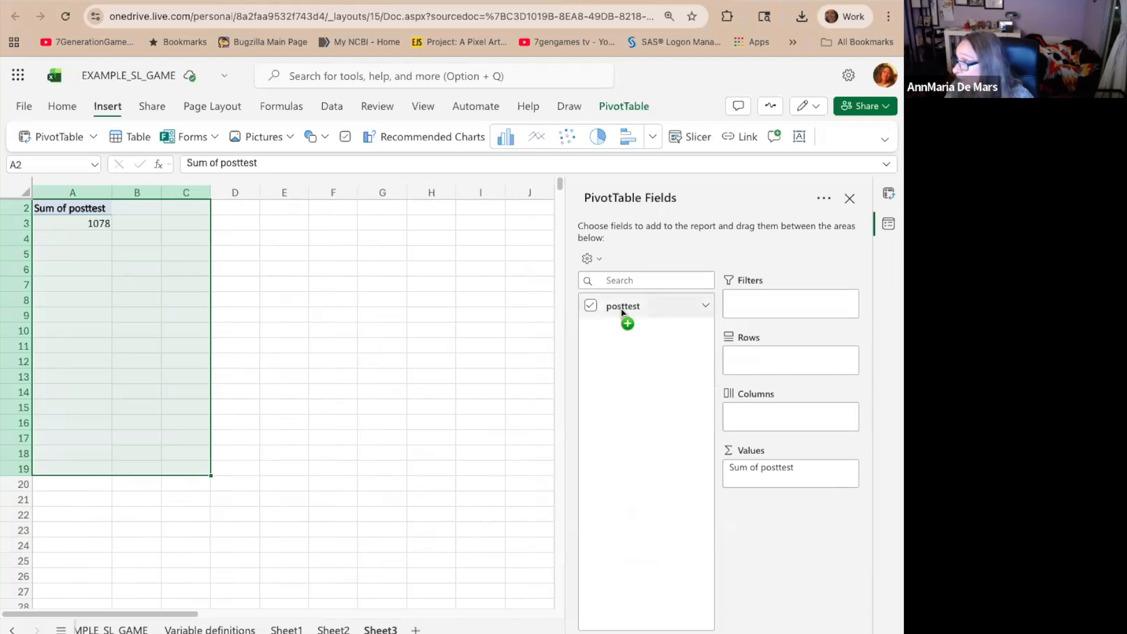
drag(625, 317, 768, 357)
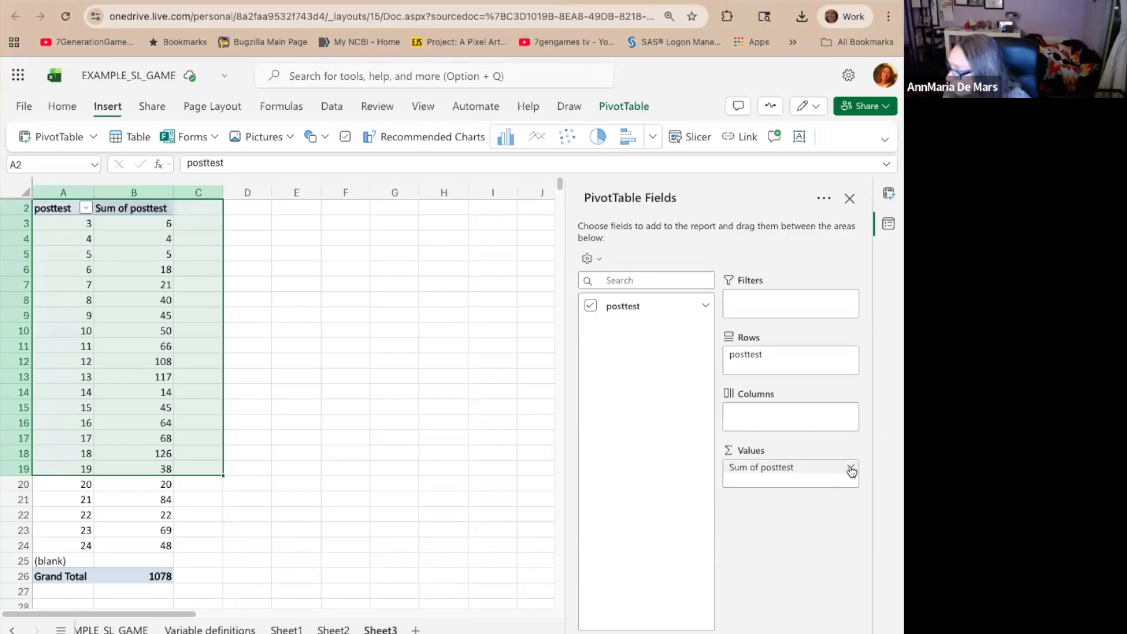
click(851, 469)
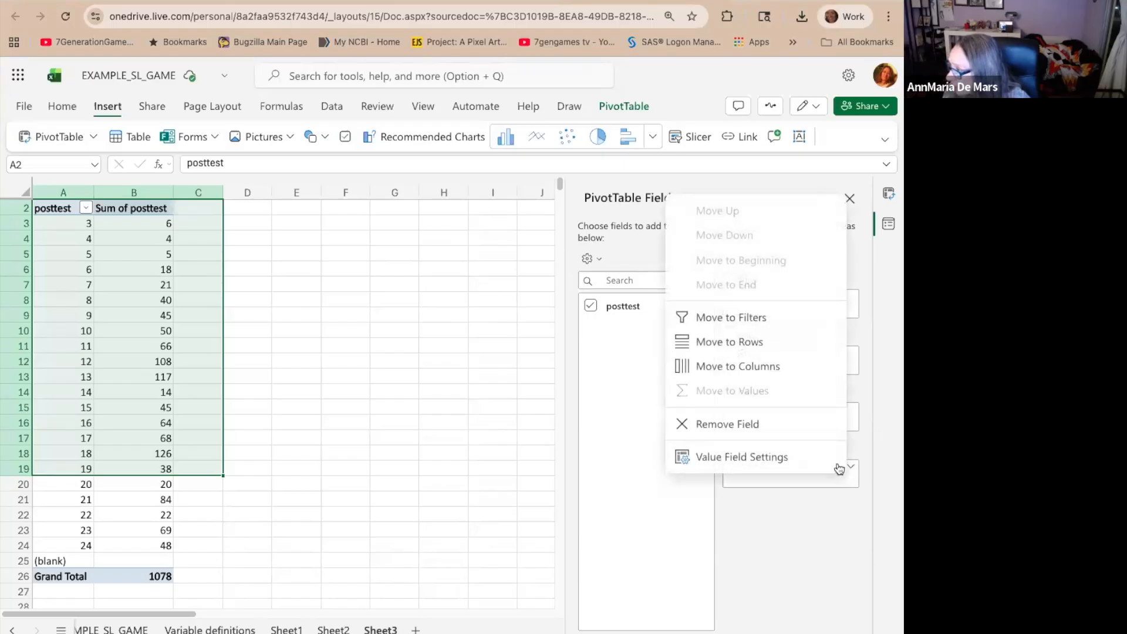
click(742, 460)
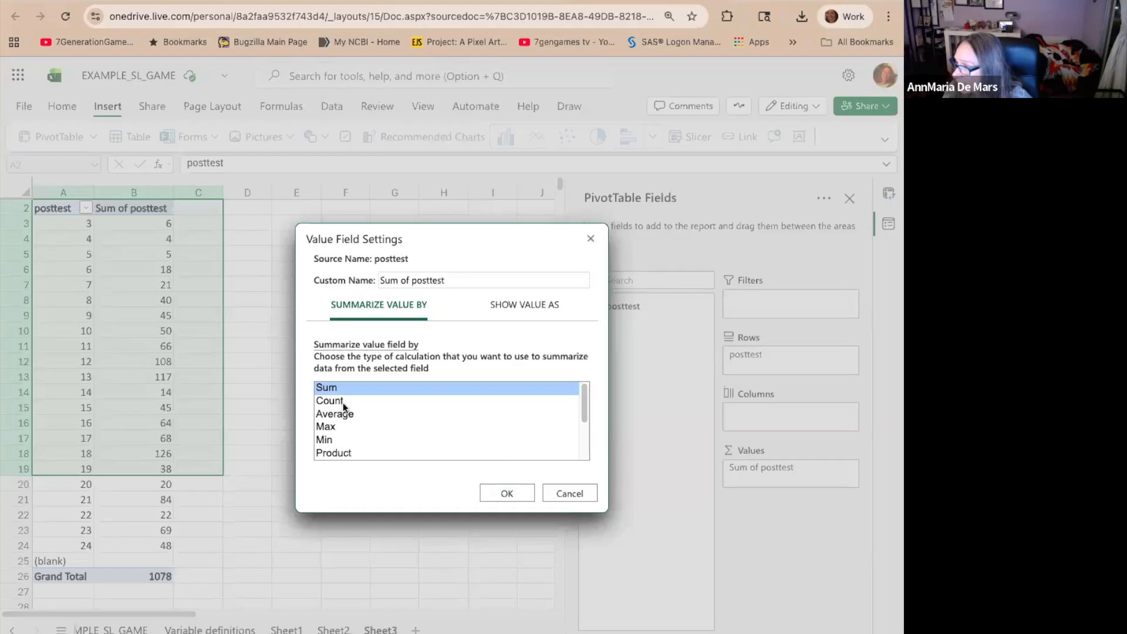
click(343, 400)
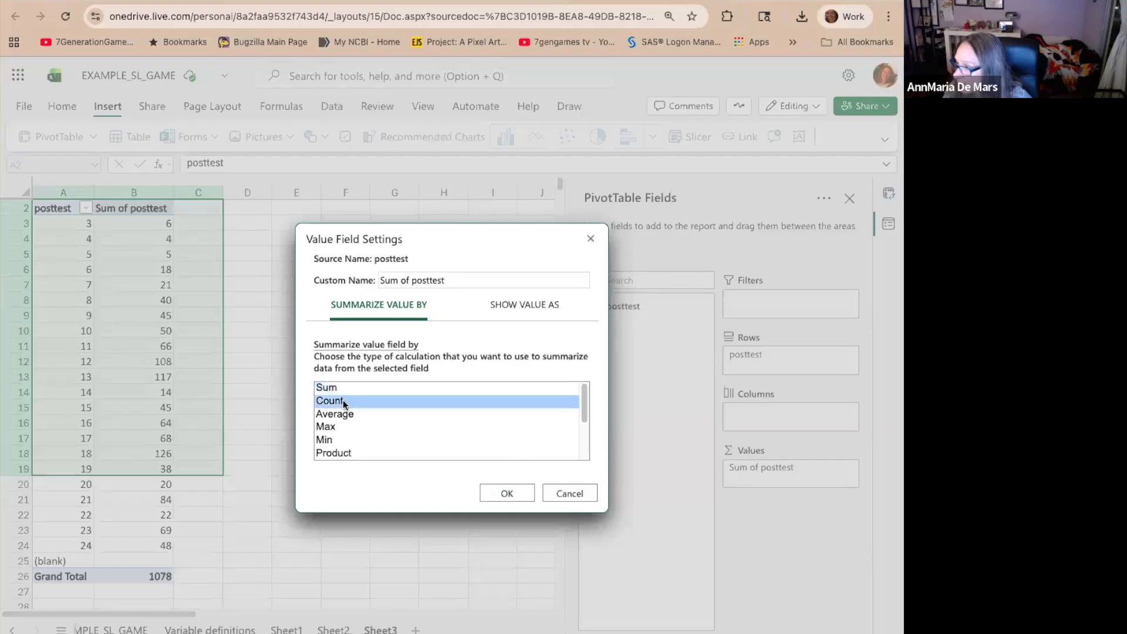
click(507, 493)
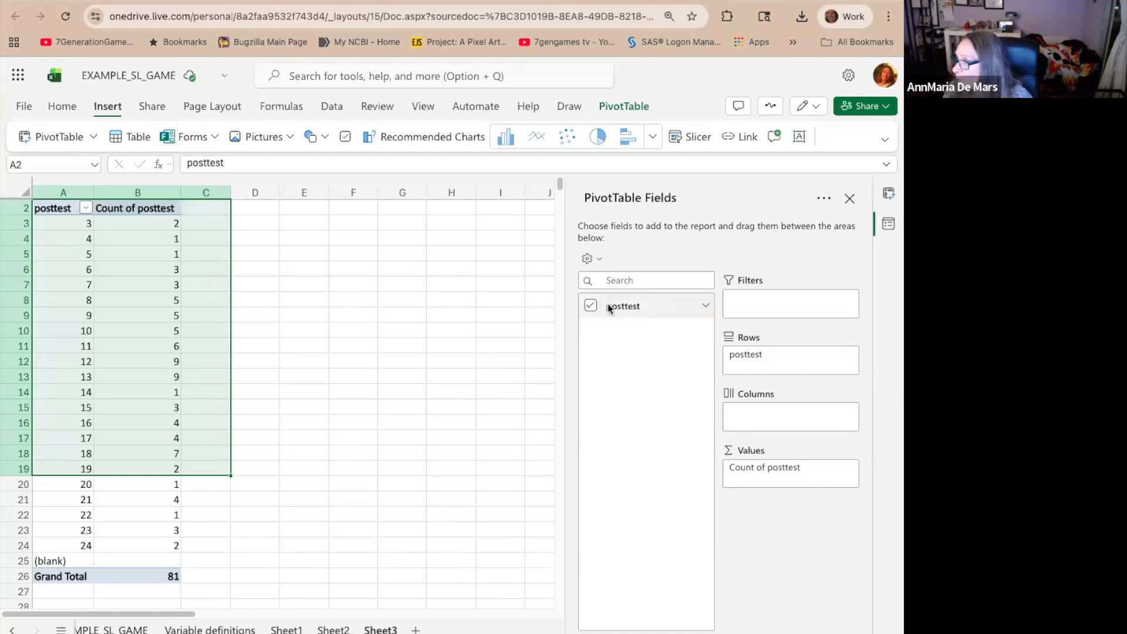
Add posttest as a second value field, summarized by Count and shown as % of Grand Total
drag(608, 304, 768, 480)
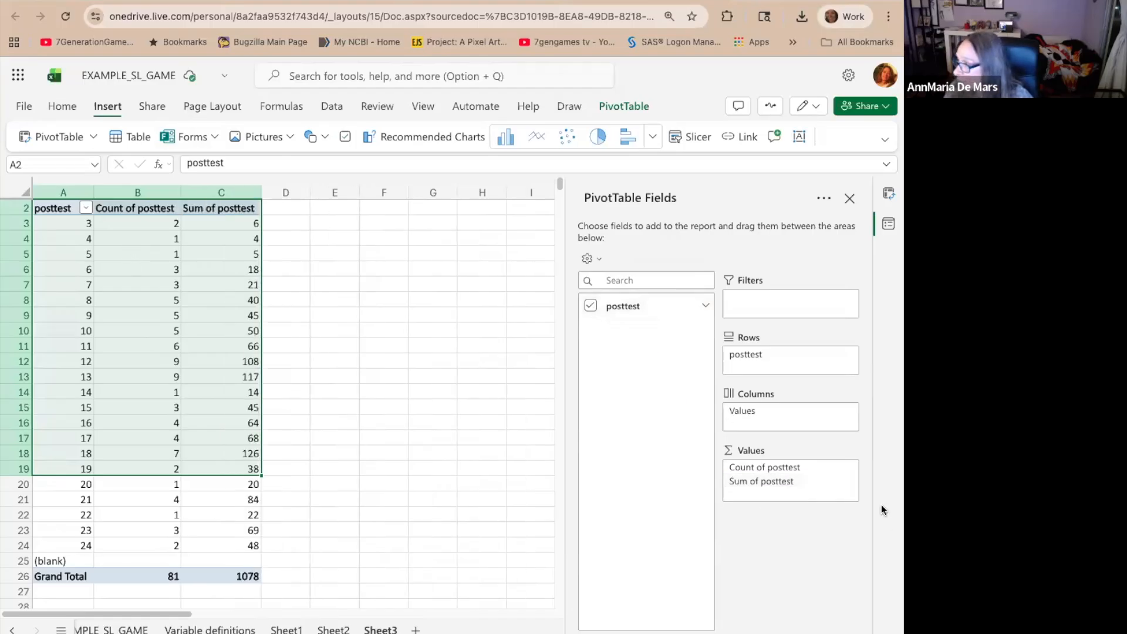
click(849, 483)
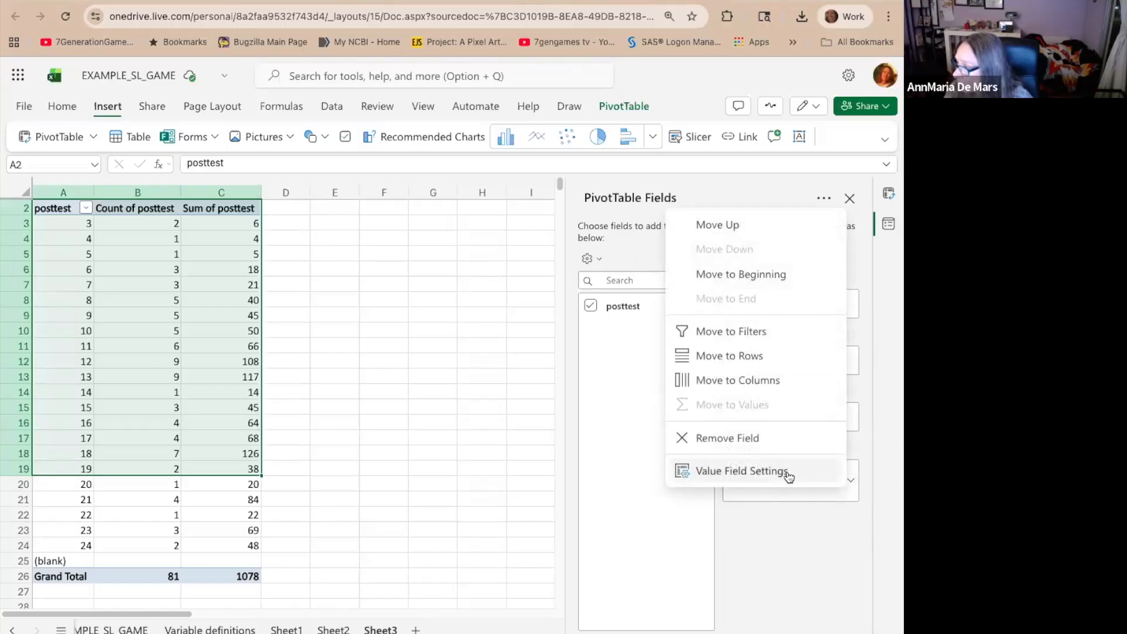
click(787, 472)
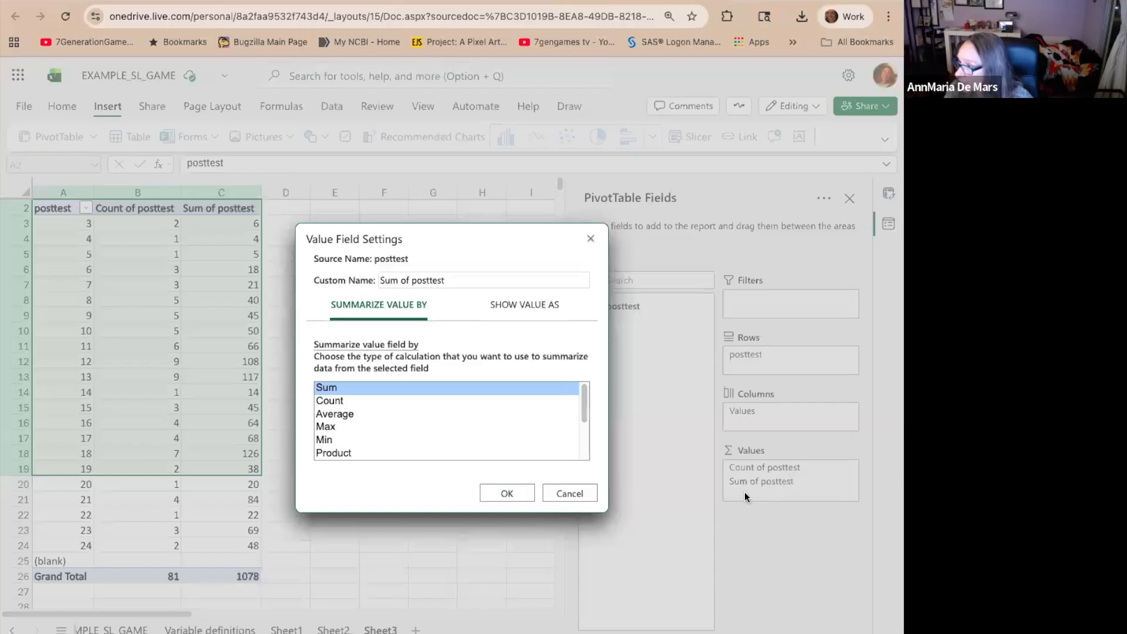
click(439, 399)
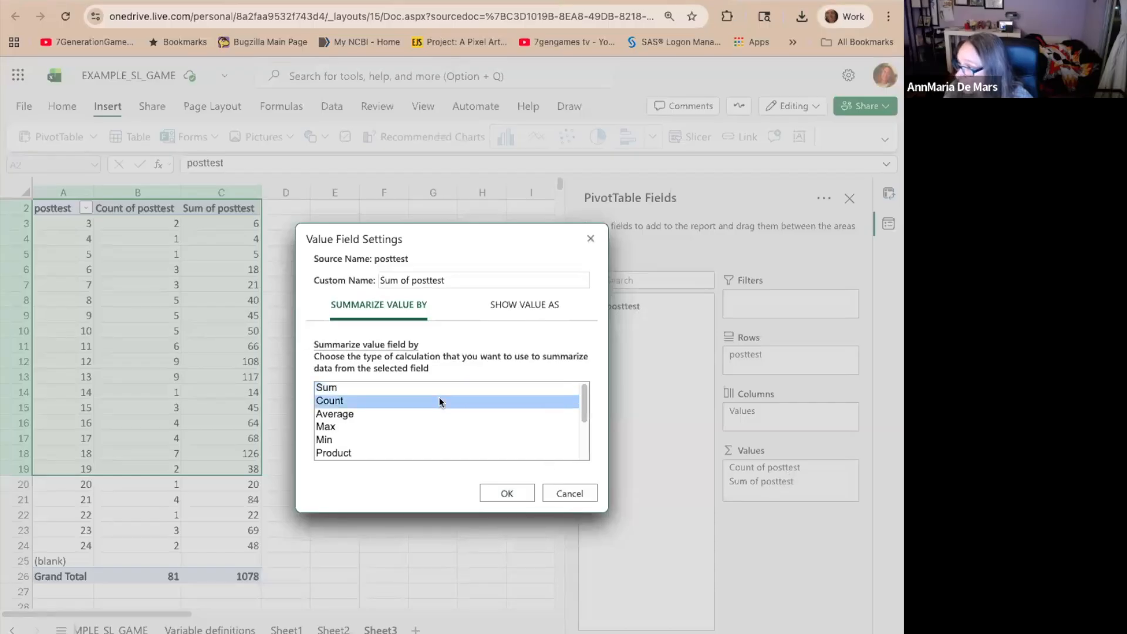
click(528, 302)
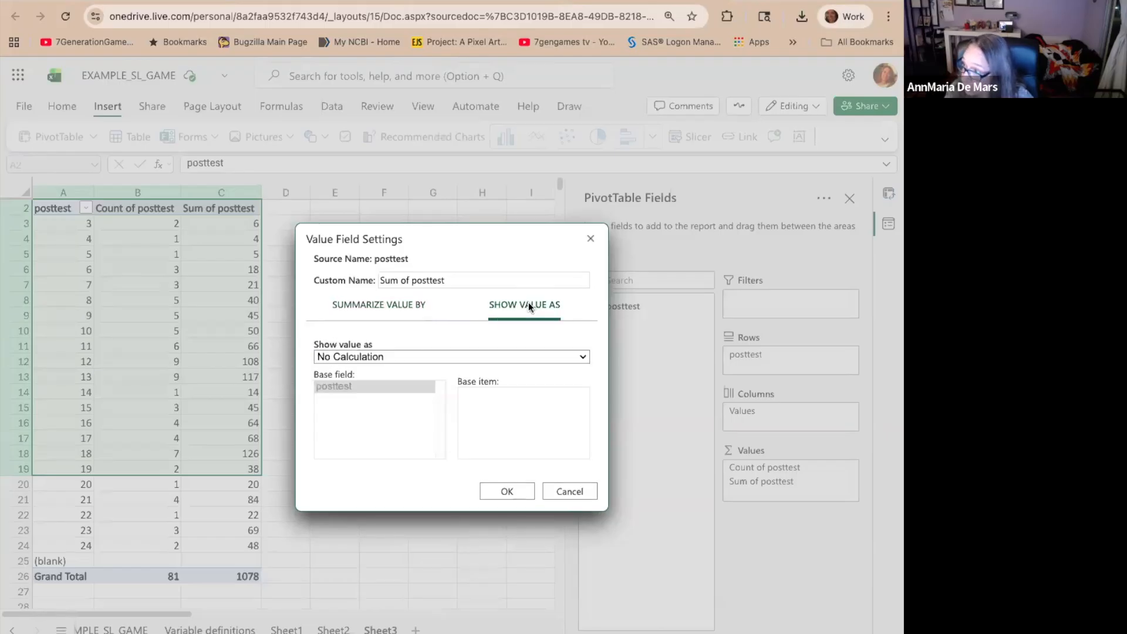
click(406, 357)
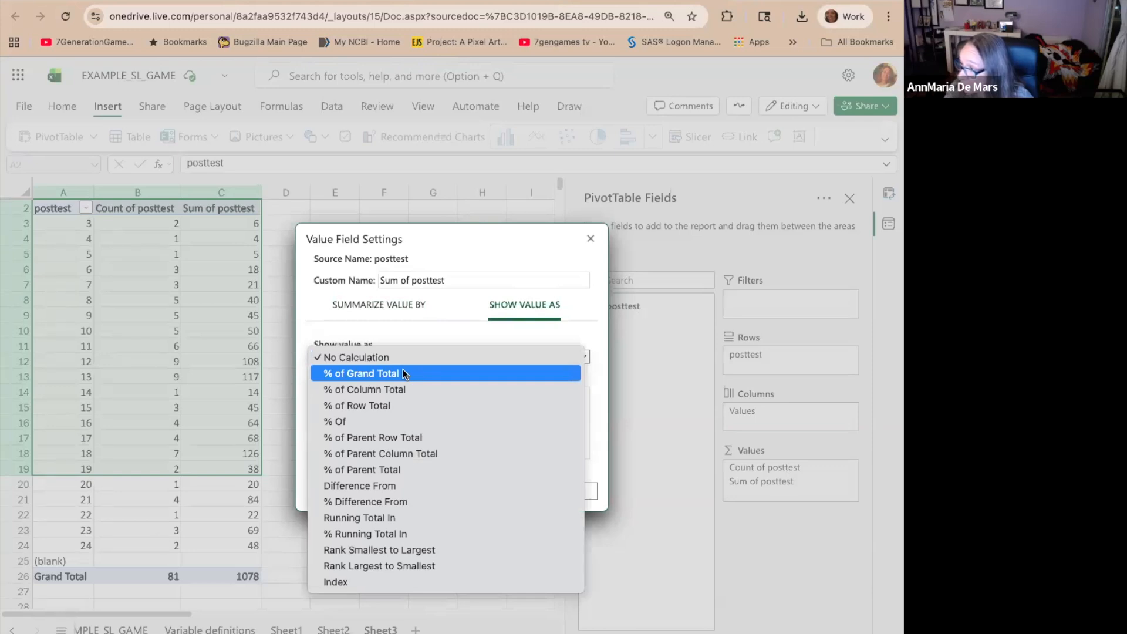
click(403, 374)
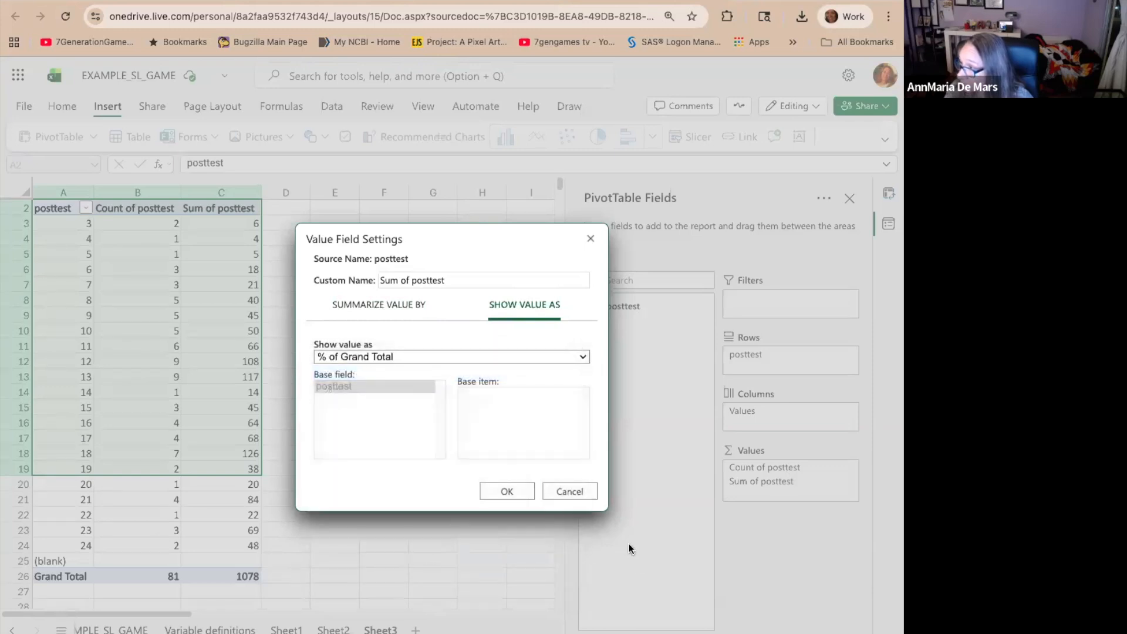
click(516, 493)
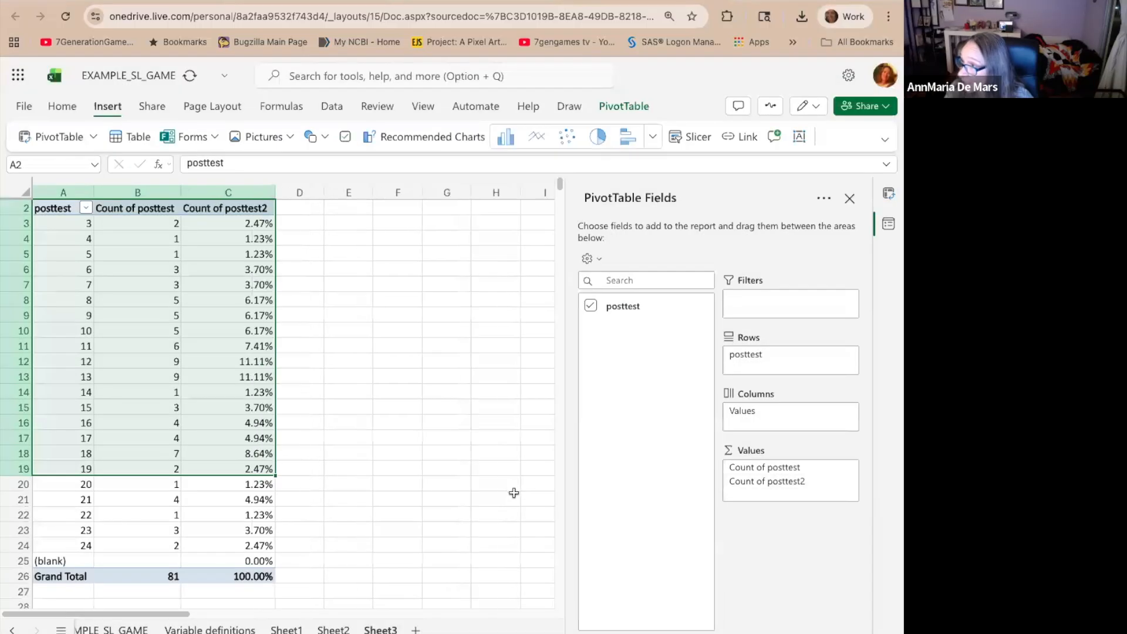
Open the field options for the Count of posttest value in the PivotTable
scroll(466, 534, down, 1)
scroll(466, 535, up, 2)
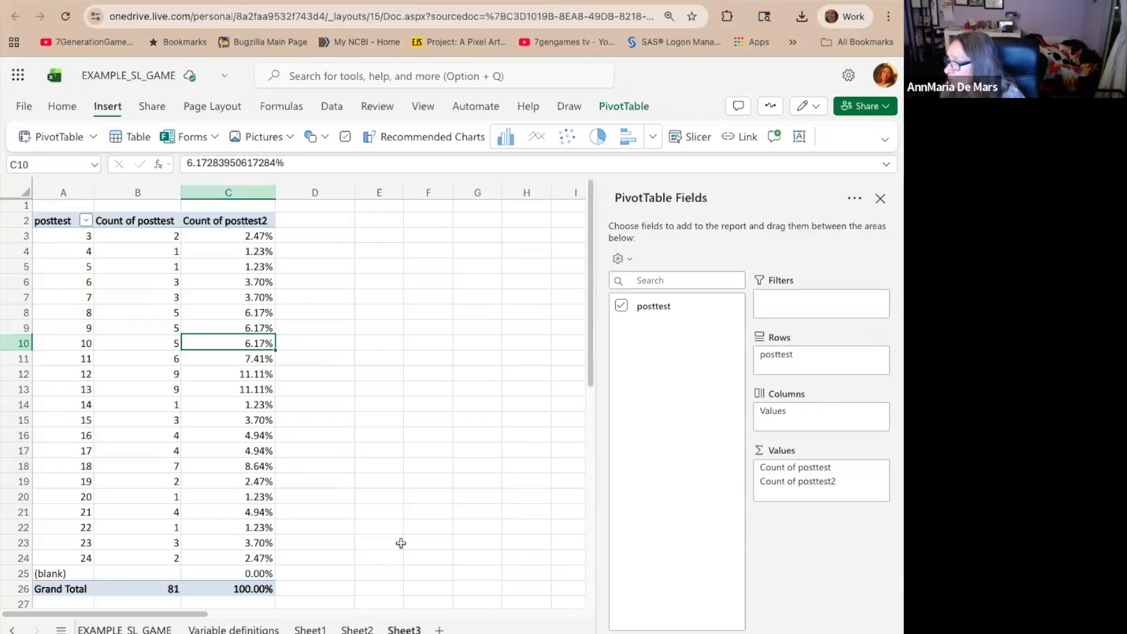
mouse_move(878, 473)
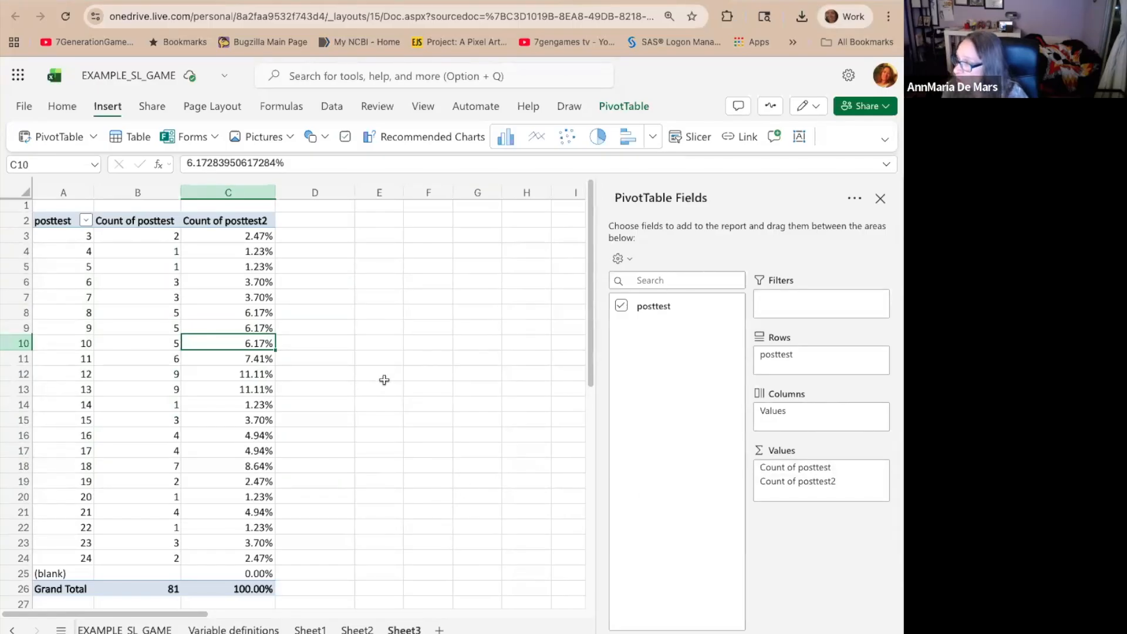
click(883, 468)
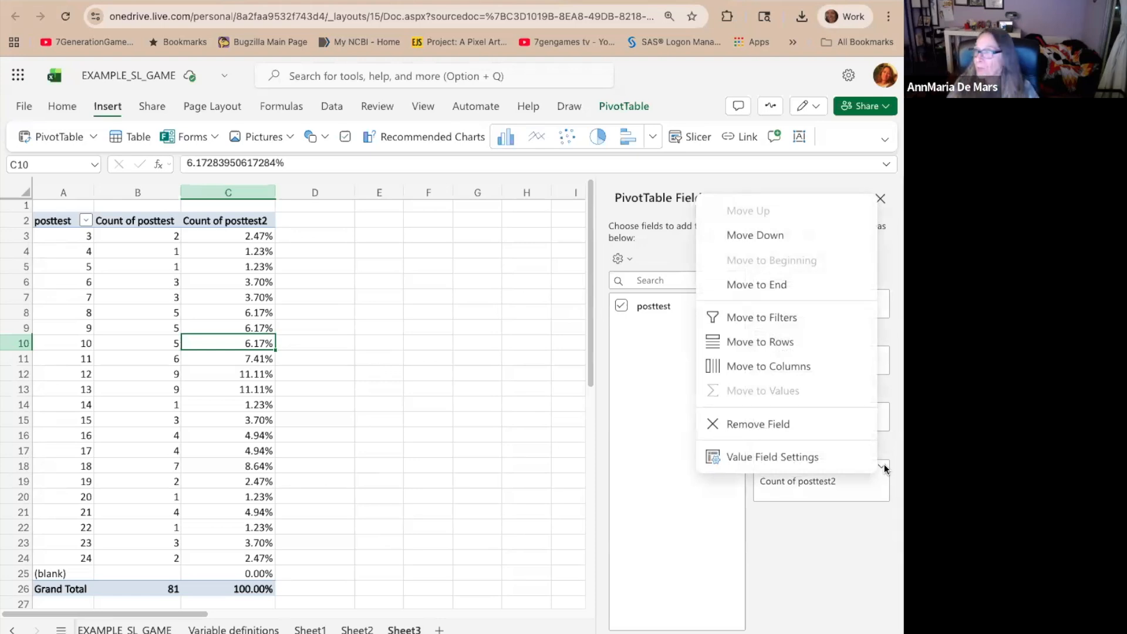
click(485, 415)
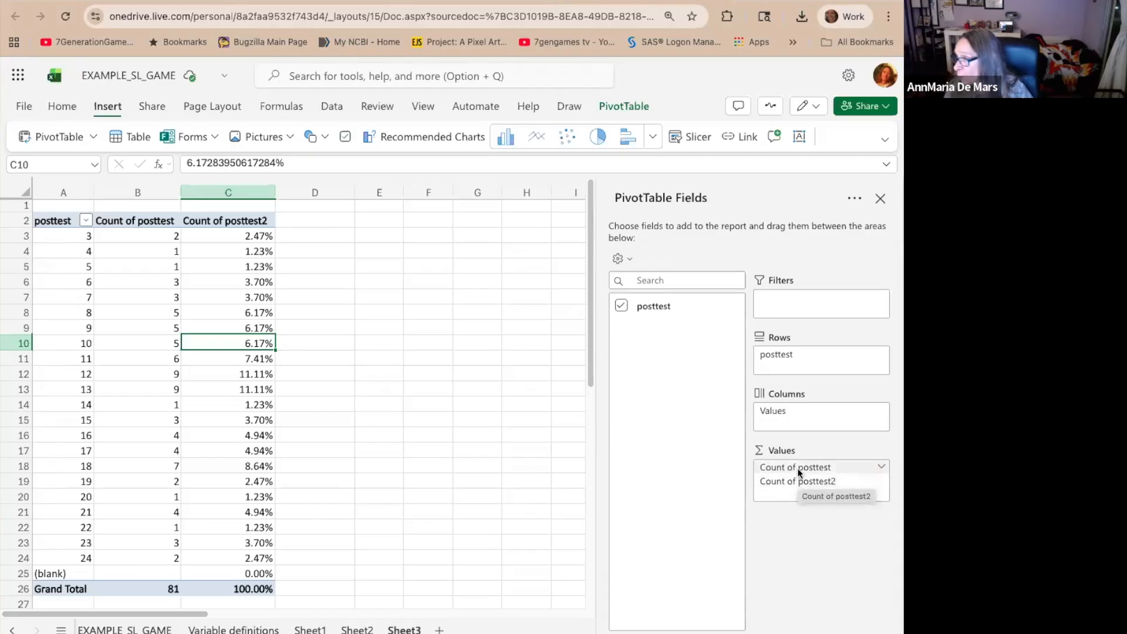
click(881, 471)
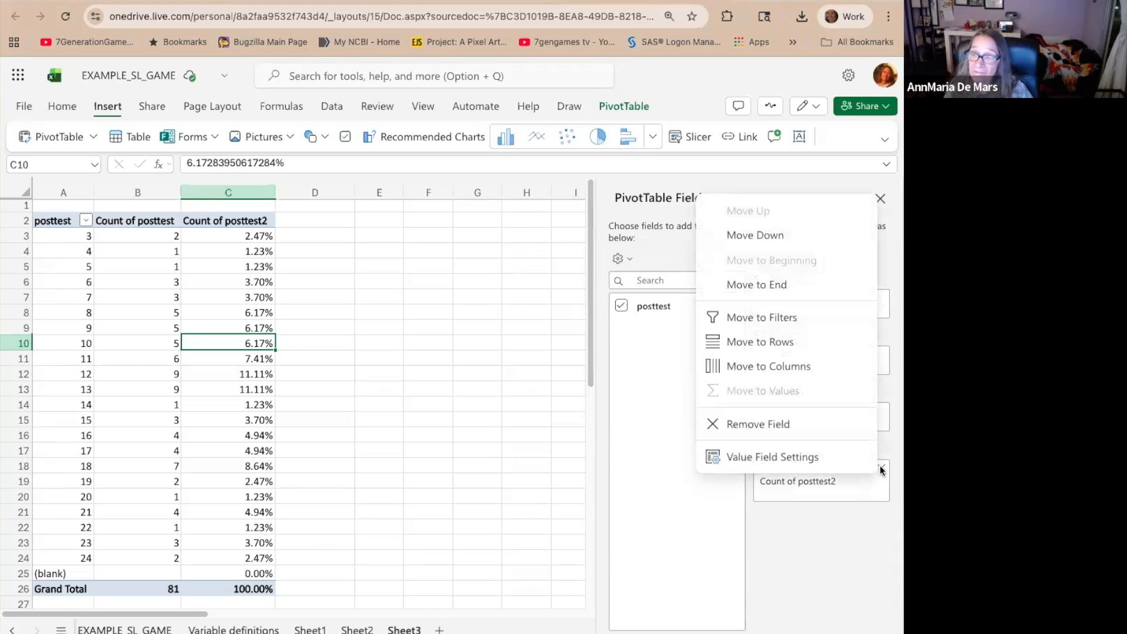